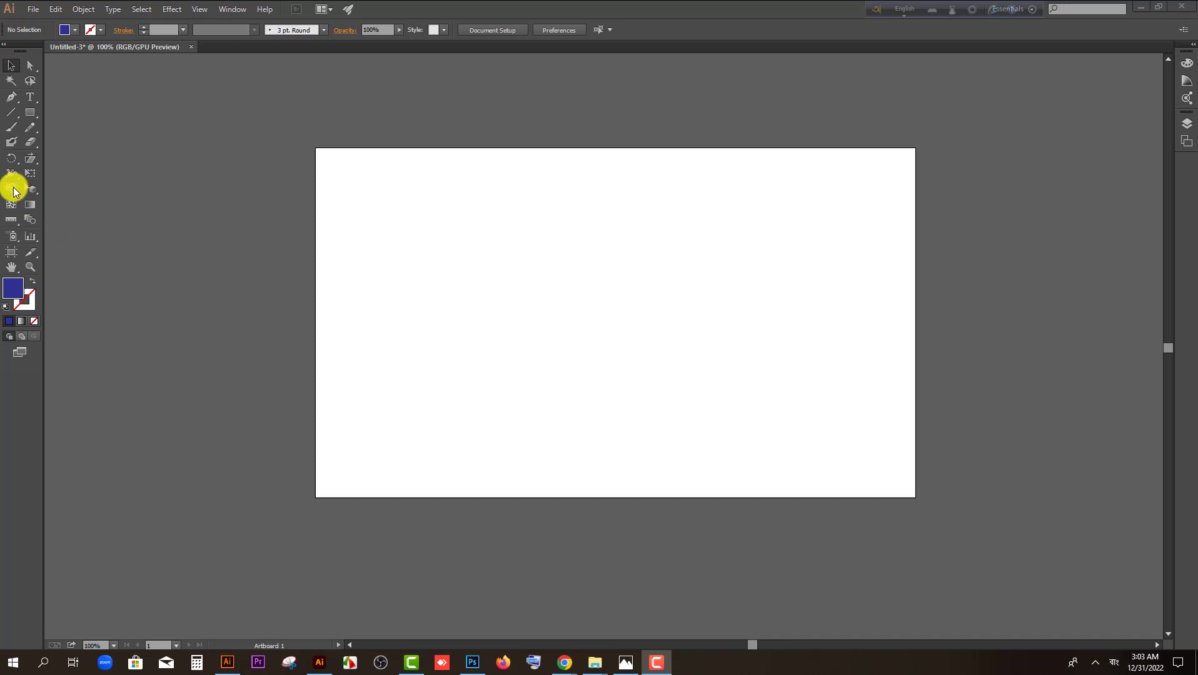
left_click(14, 191)
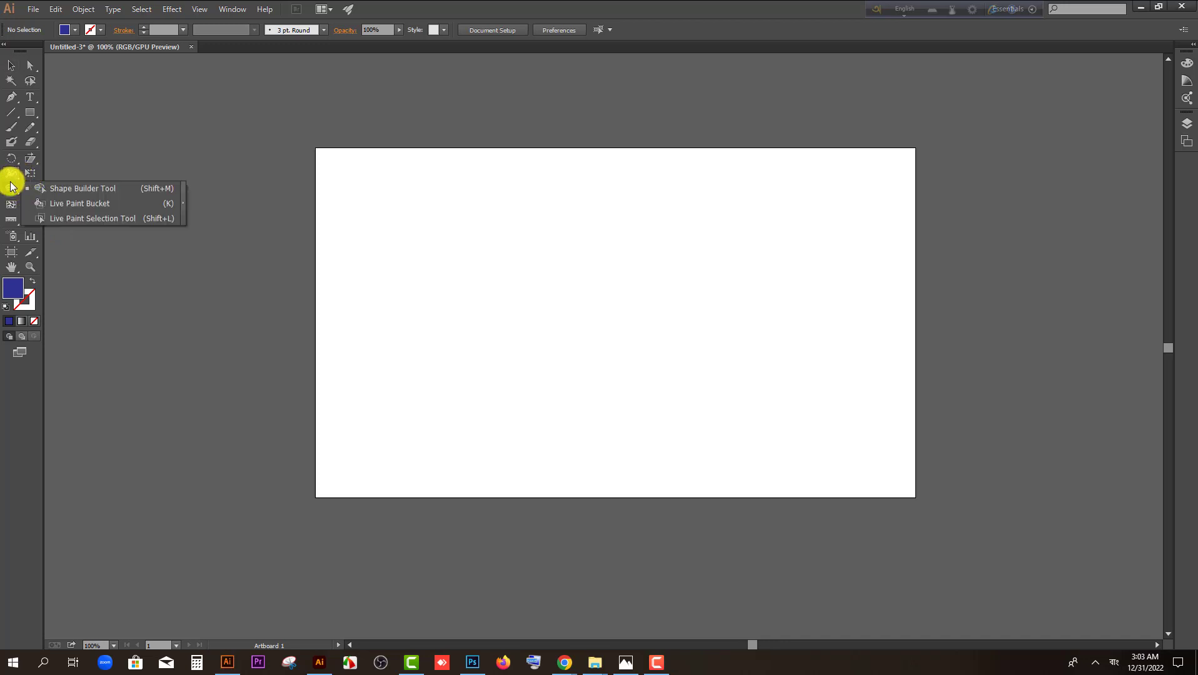
left_click(11, 177)
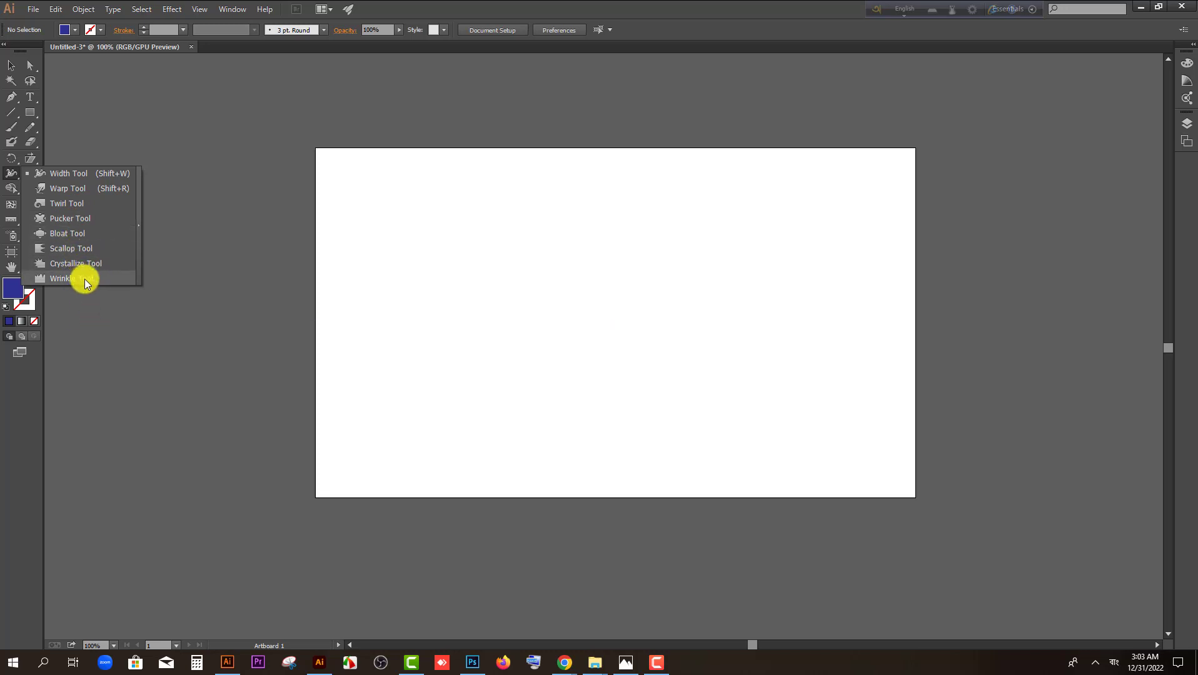
Draw a dark blue rectangle about 326 by 252 px near the middle of the artboard.
left_click(28, 113)
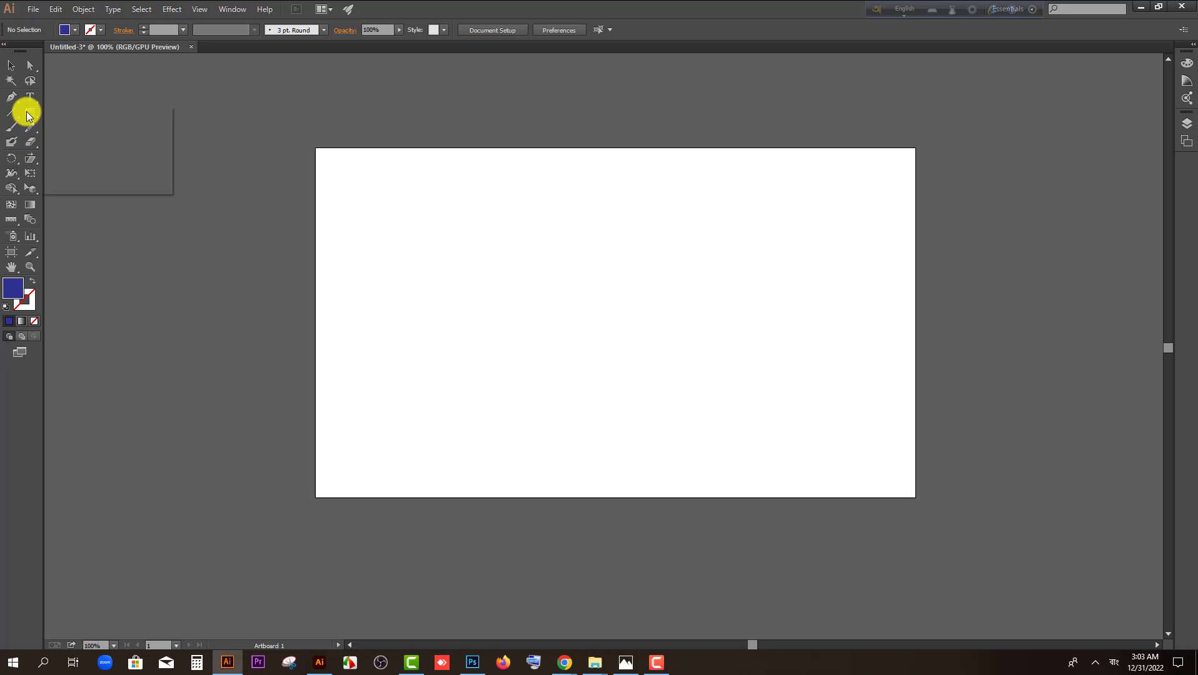
left_click(82, 113)
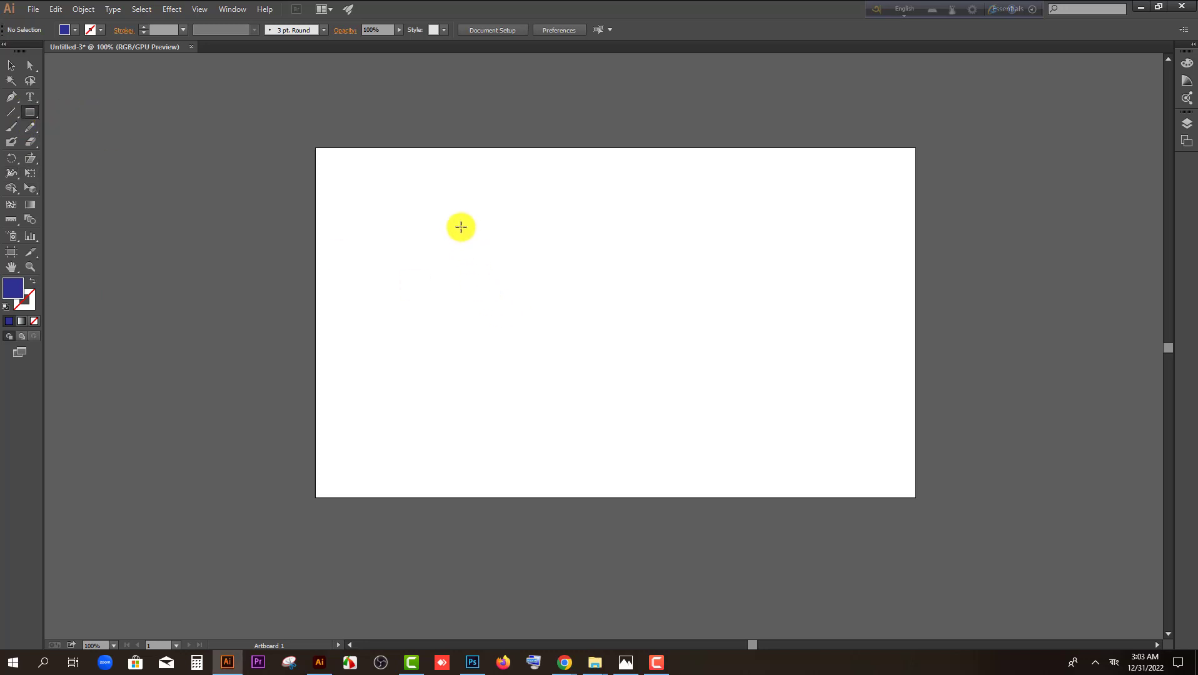
left_click_drag(459, 230, 662, 388)
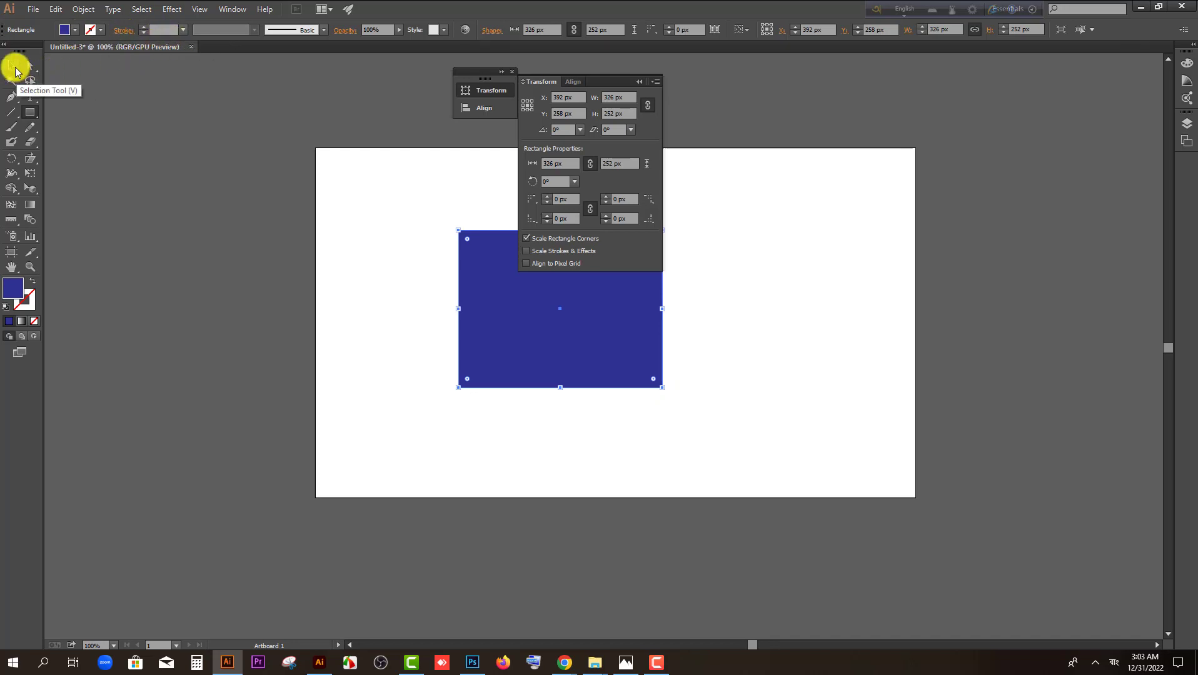
left_click(12, 66)
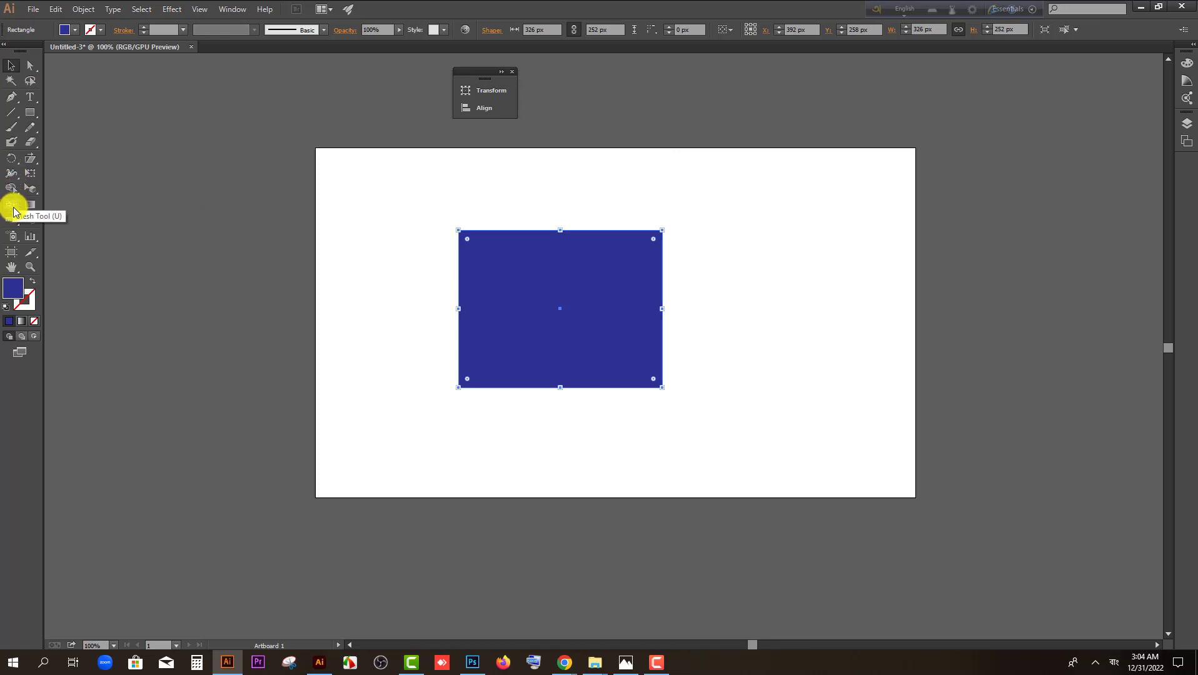
Use the Twirl tool to curl the rectangle's four corners and several points along its four edges into spirals.
left_click(14, 194)
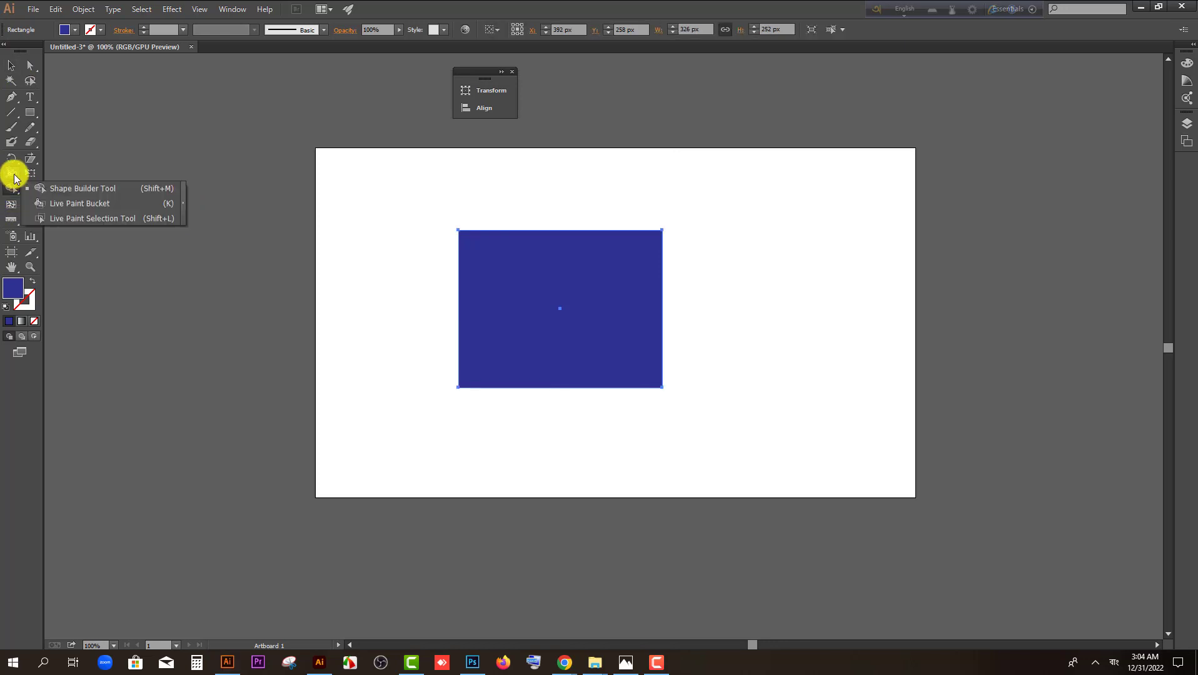
left_click(13, 180)
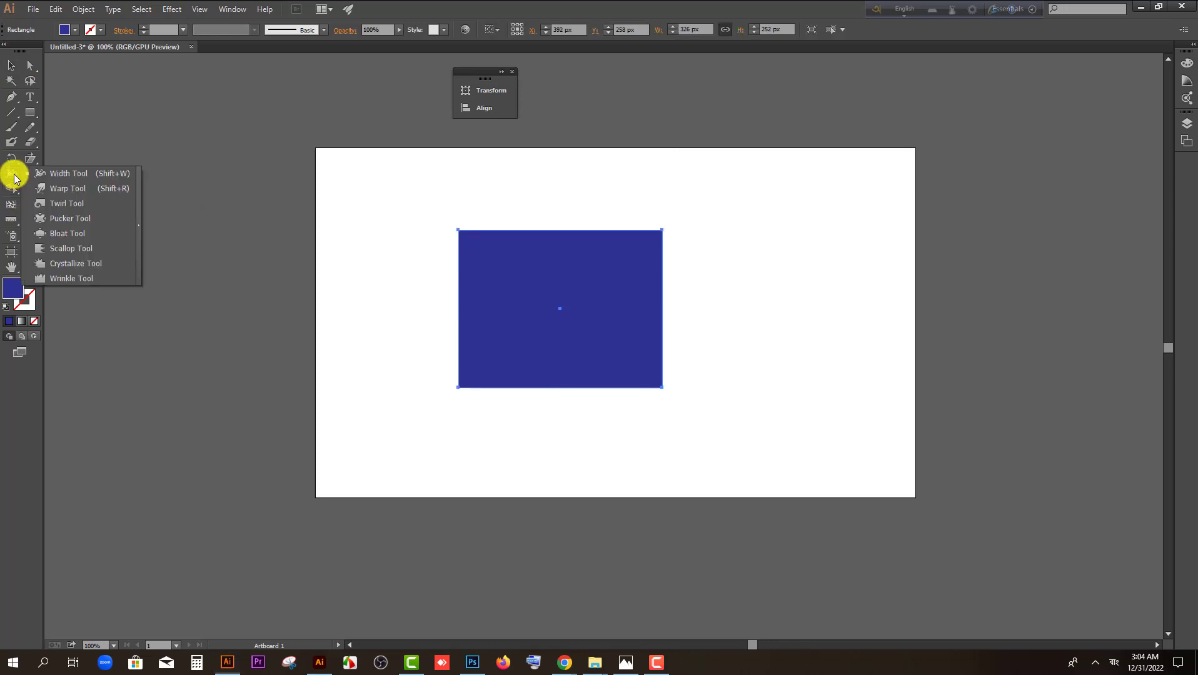
left_click(57, 205)
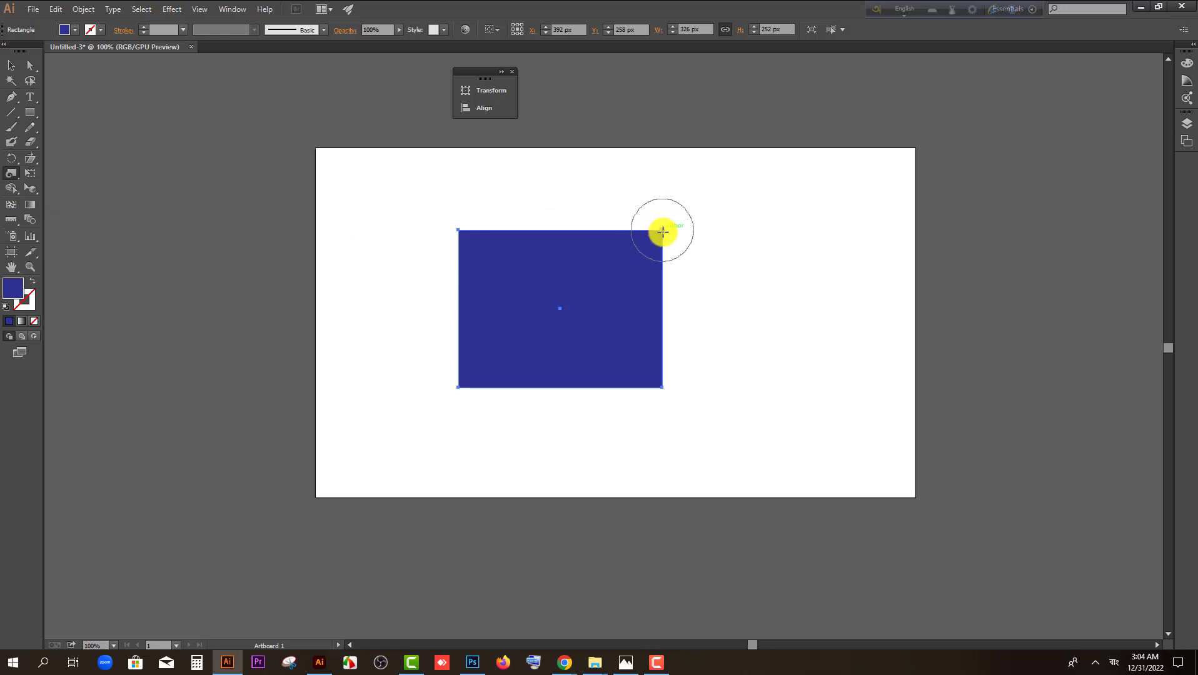
left_click_drag(663, 232, 662, 232)
left_click_drag(483, 230, 461, 227)
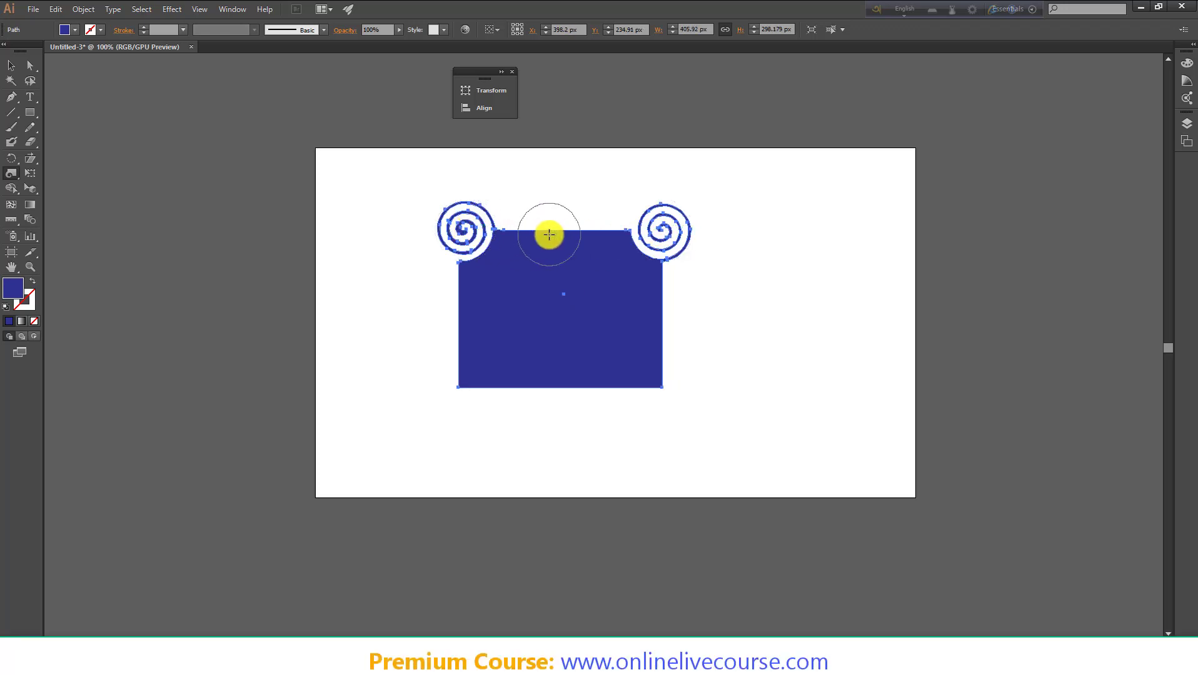
left_click_drag(559, 232, 559, 232)
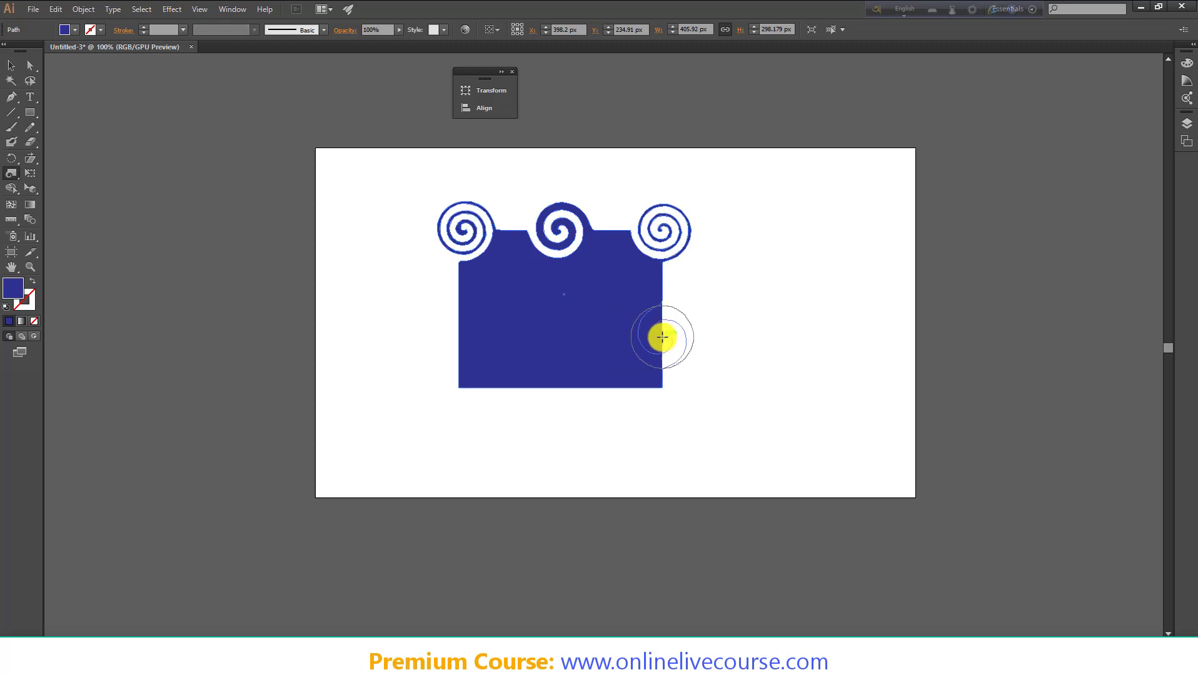
left_click_drag(662, 337, 662, 337)
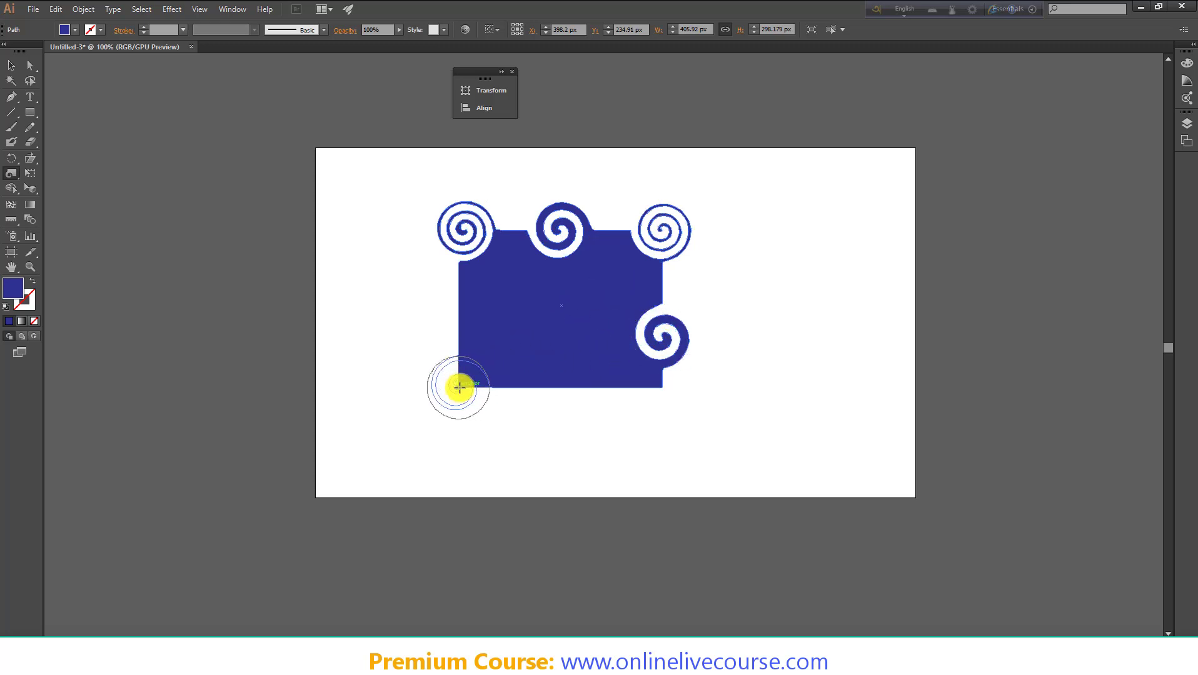
left_click_drag(459, 388, 459, 387)
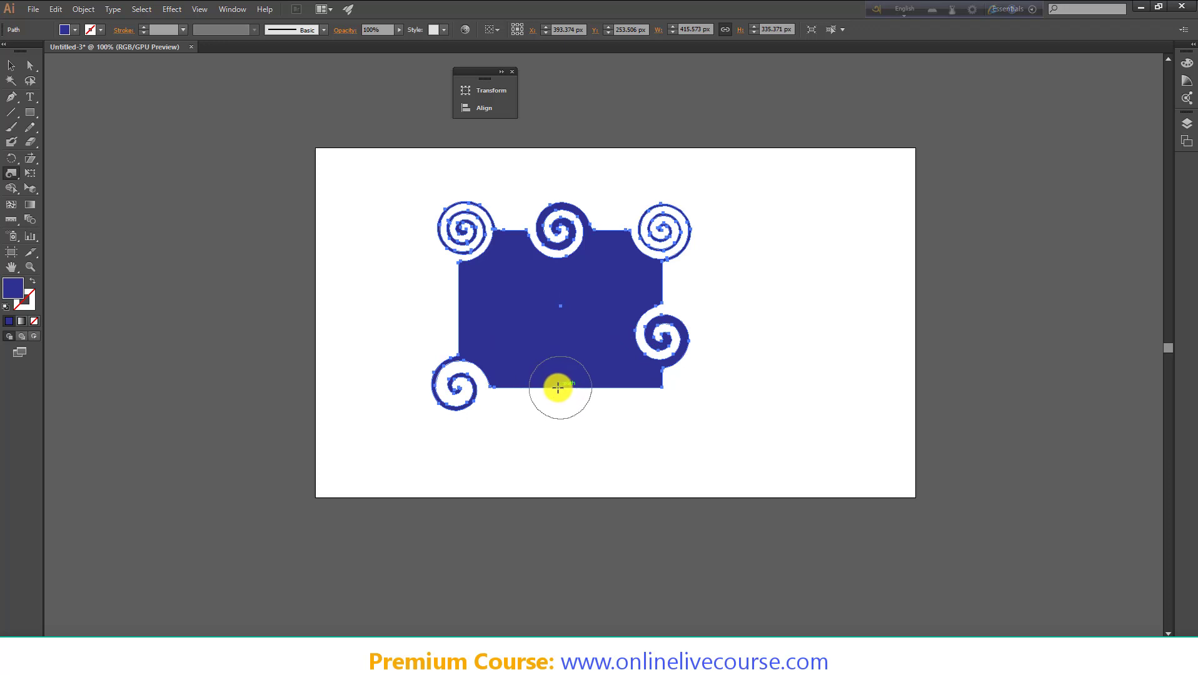
left_click_drag(562, 387, 562, 387)
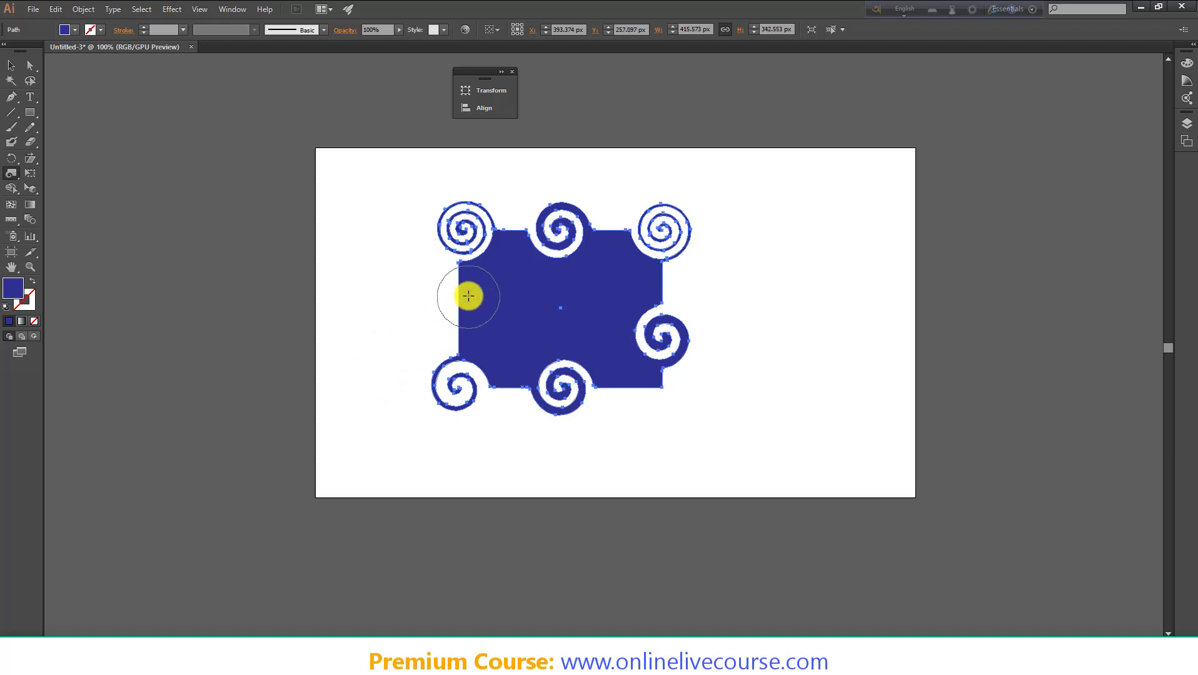
left_click_drag(463, 300, 463, 300)
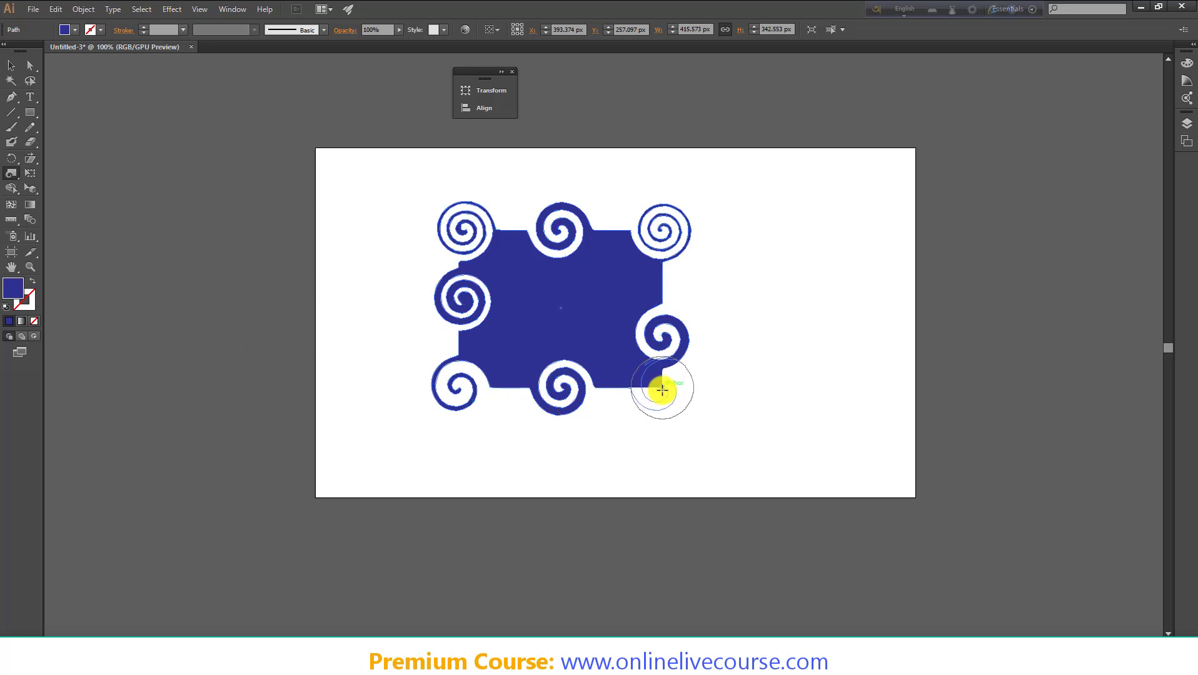
left_click_drag(662, 390, 662, 390)
left_click_drag(661, 289, 661, 289)
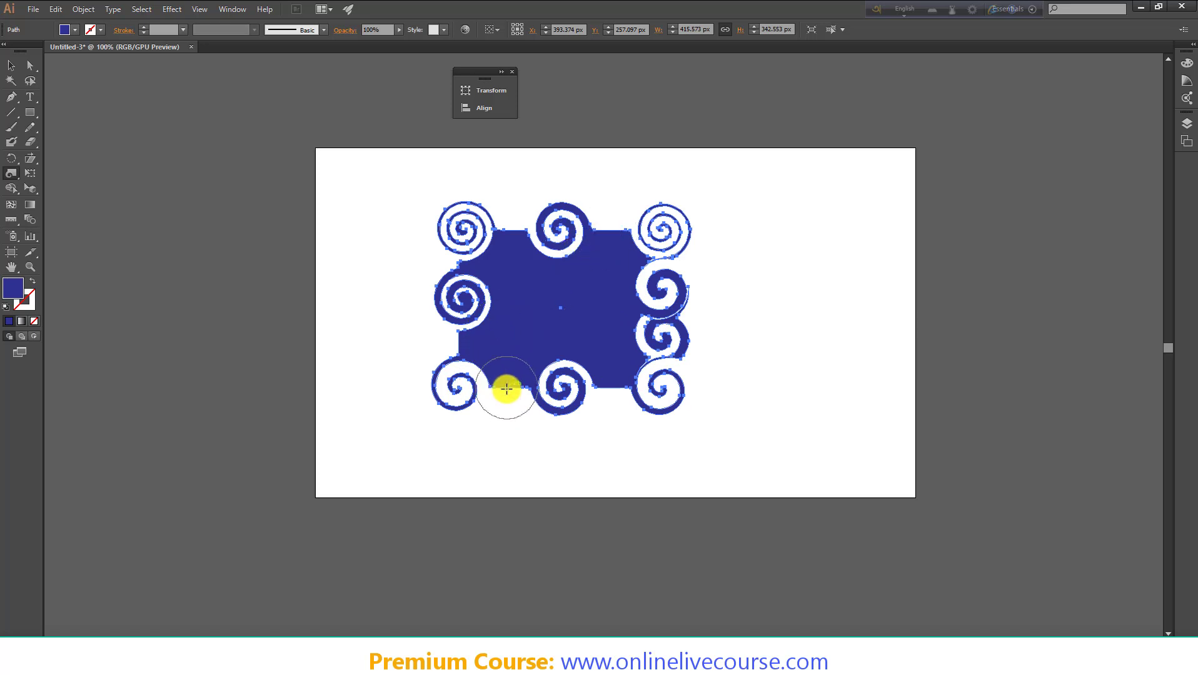
mouse_move(506, 389)
left_mouse_down()
mouse_move(387, 438)
mouse_move(406, 398)
mouse_move(454, 400)
mouse_move(453, 418)
mouse_move(542, 405)
mouse_move(476, 386)
left_mouse_up()
left_click_drag(676, 361, 671, 355)
left_click(11, 65)
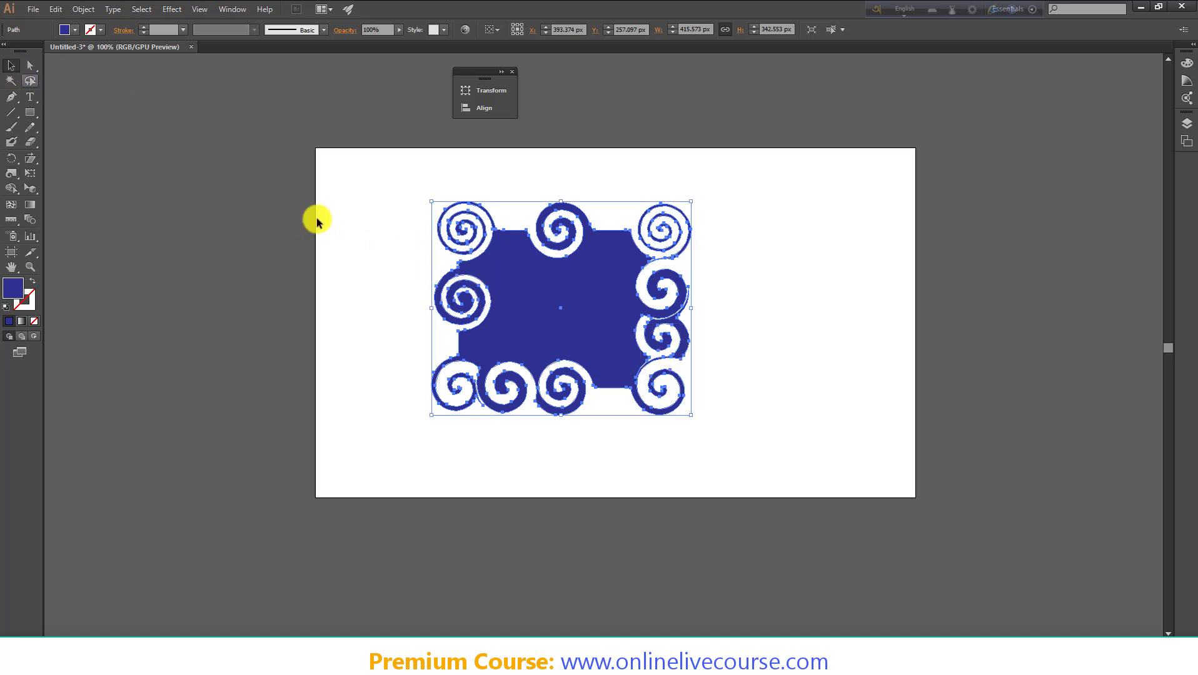
left_click(317, 221)
Draw a short slanted line across the spiral in the middle of the bottom edge, where it joins its neighbouring spiral.
scroll(396, 230, "up", 1)
scroll(404, 241, "up", 1)
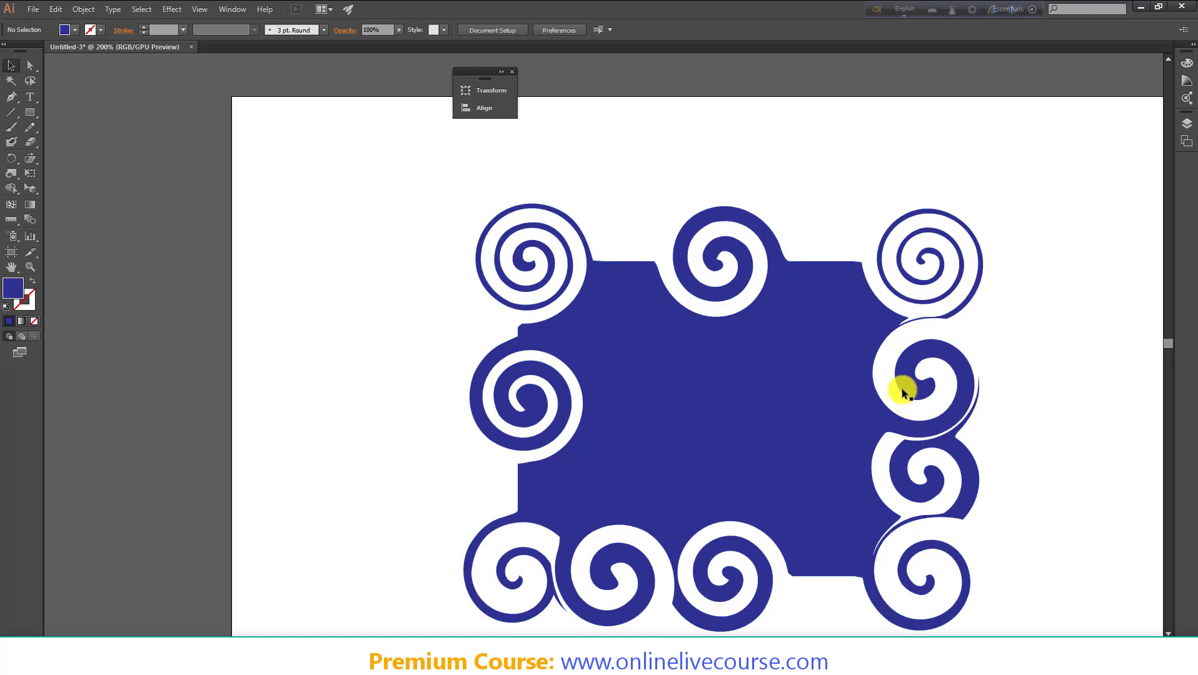
scroll(1040, 395, "down", 4)
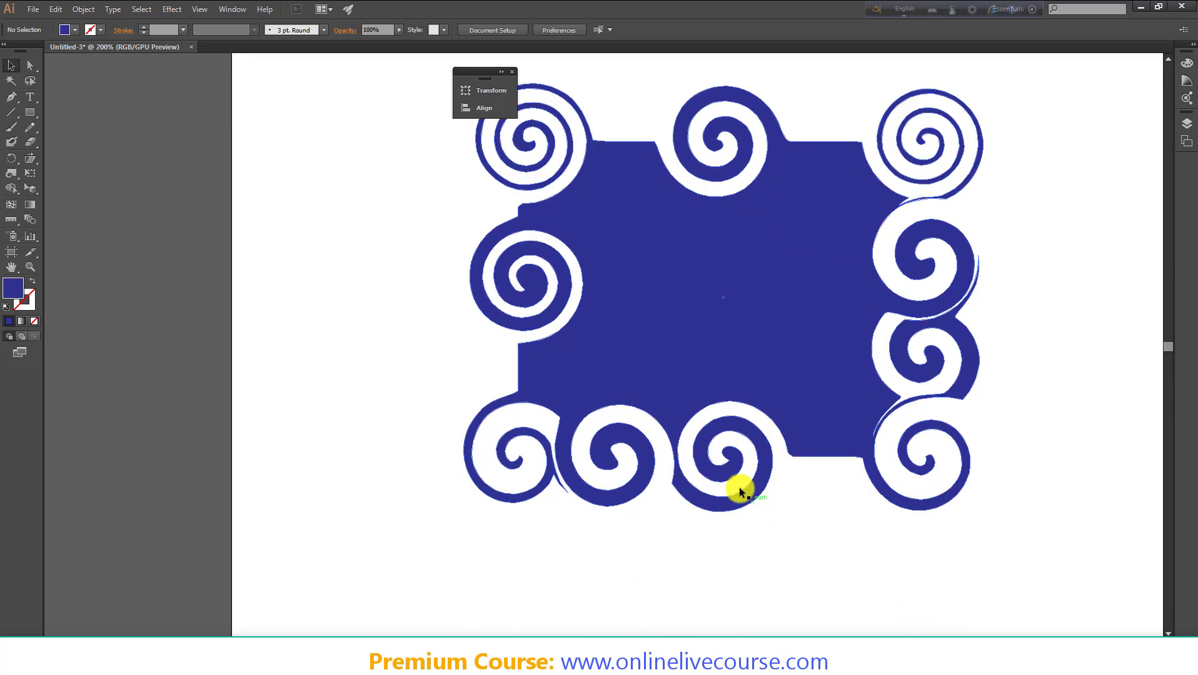
scroll(718, 477, "down", 1)
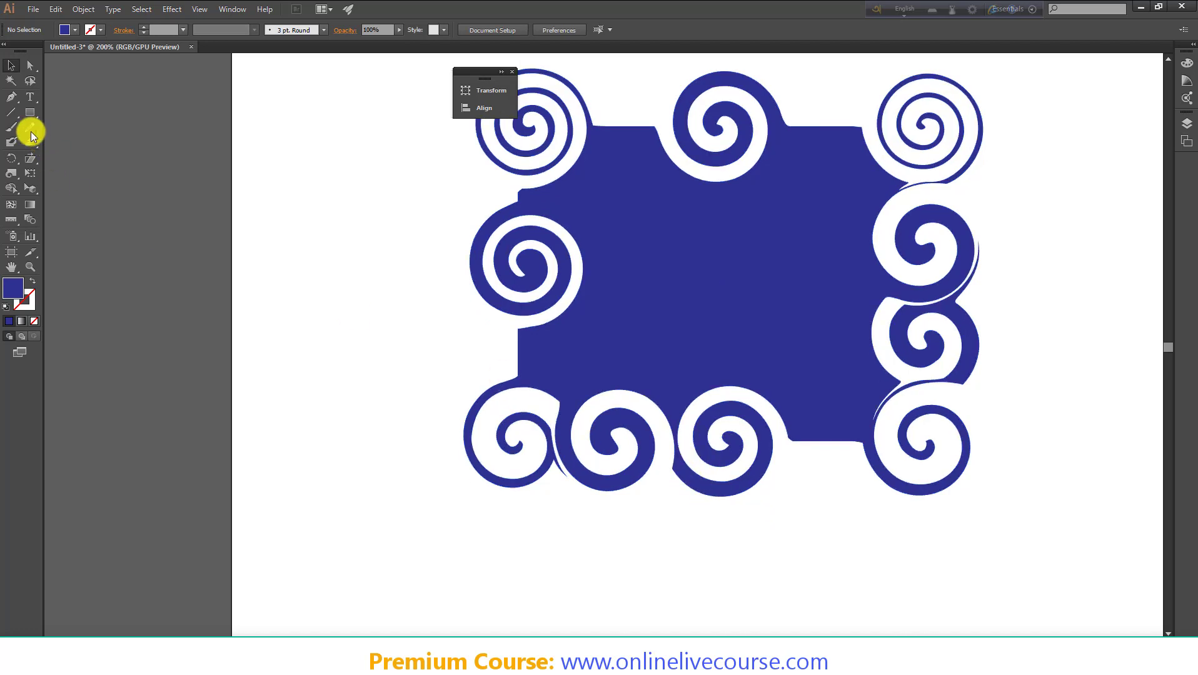
left_click(12, 114)
scroll(500, 444, "down", 2)
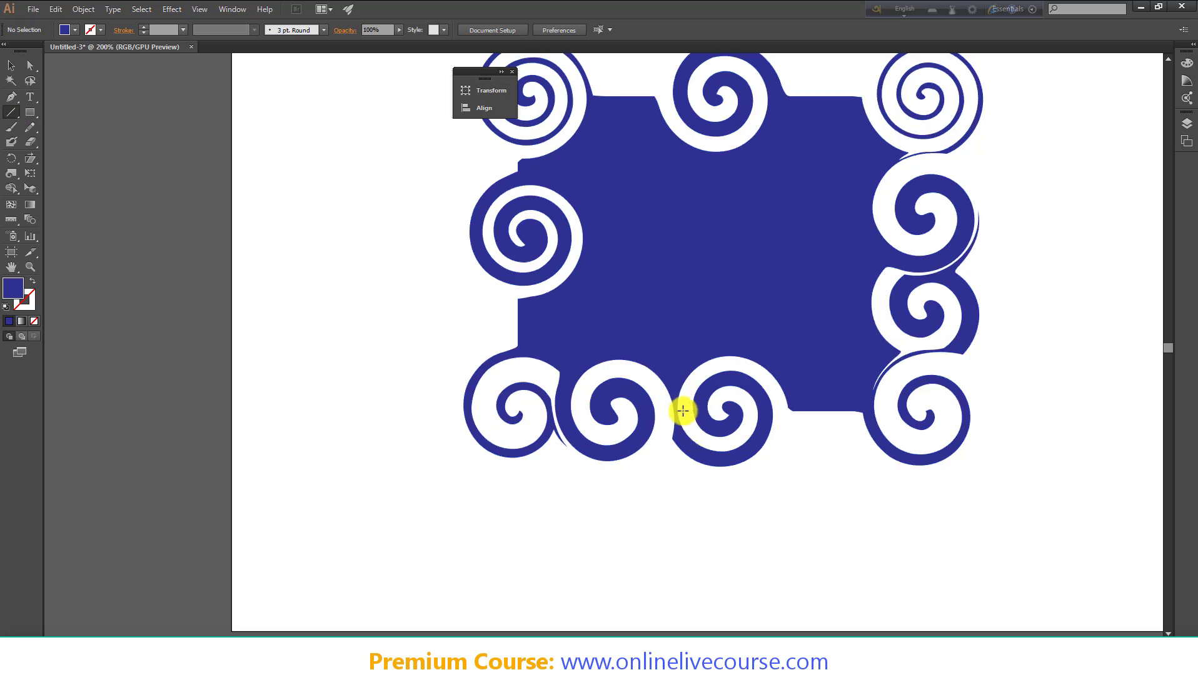
left_click_drag(678, 415, 667, 481)
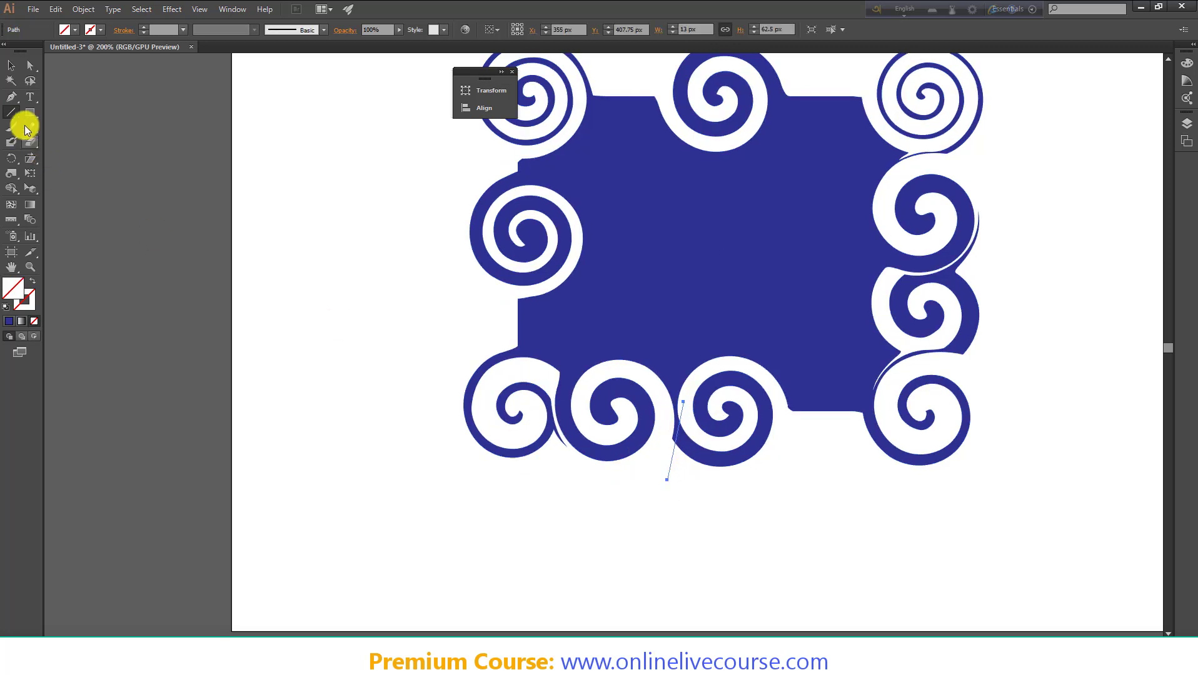
Separate the bottom-middle spiral at the slanted line with the Shape Builder tool and fill it with bright red.
left_click(12, 66)
left_click_drag(778, 511, 582, 349)
left_click_drag(10, 190, 59, 187)
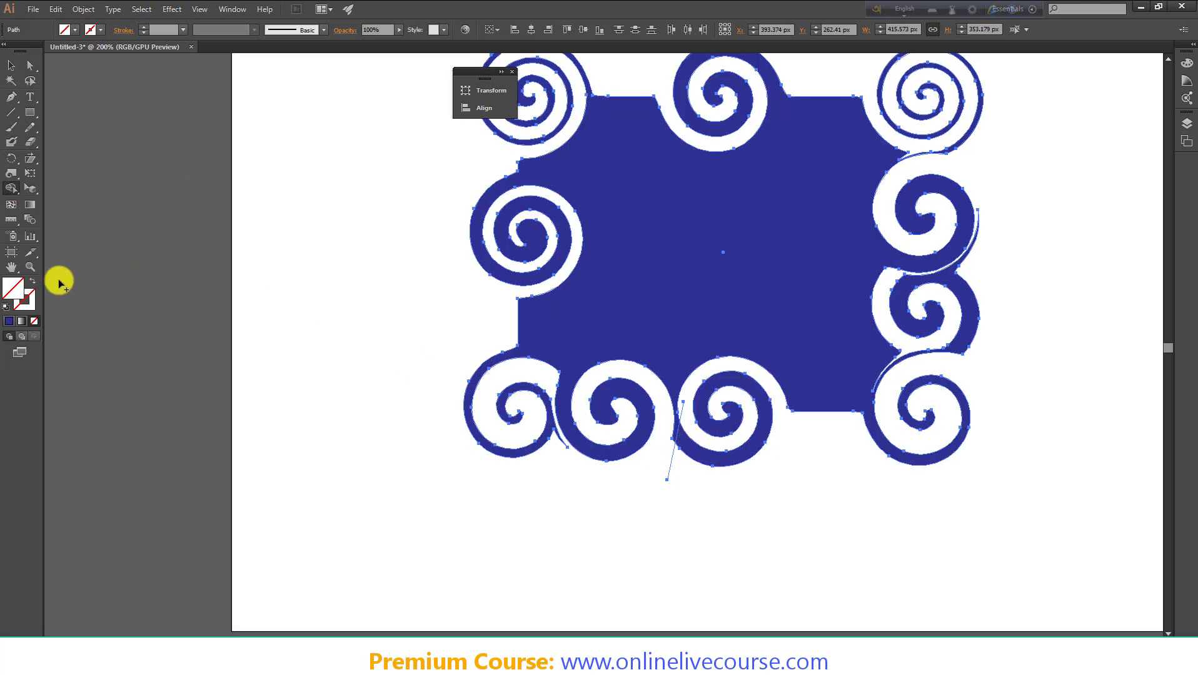
double_click(15, 289)
left_click(699, 232)
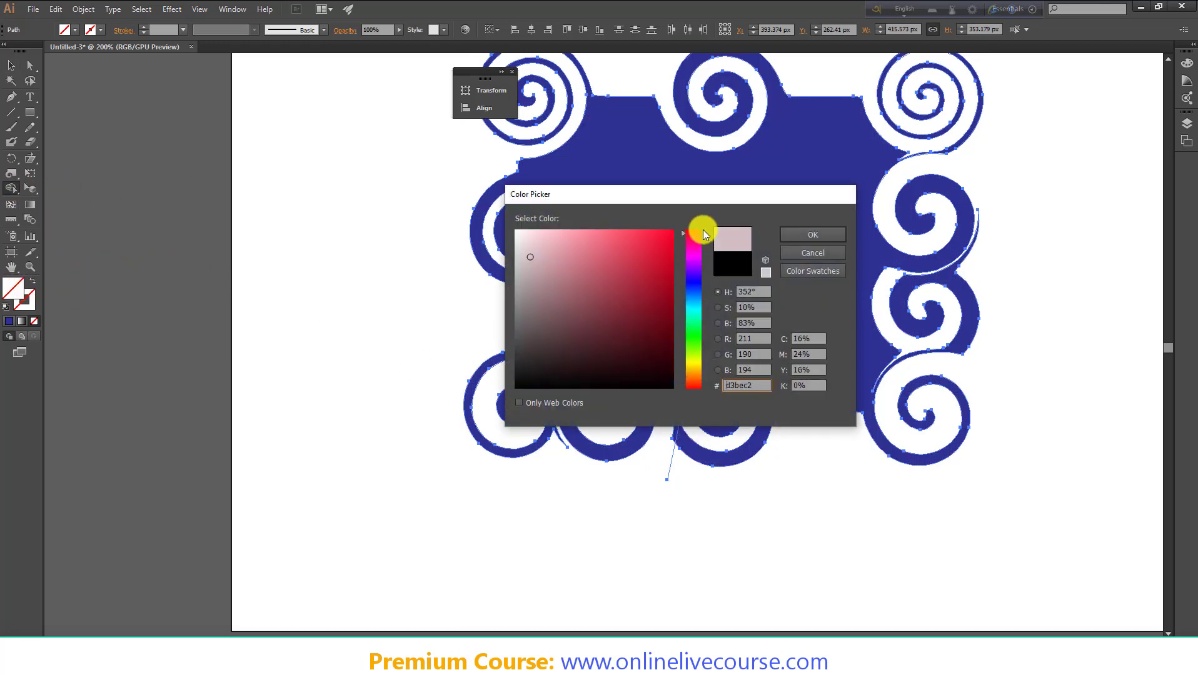
left_click(673, 234)
left_click(818, 234)
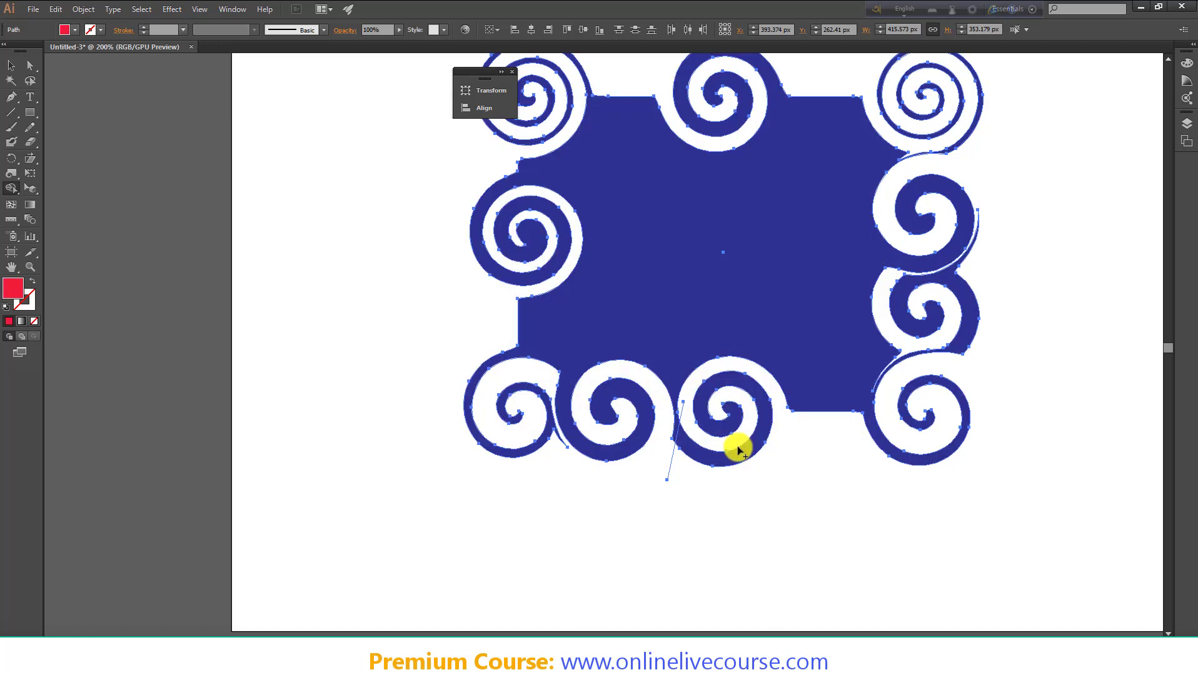
left_click(738, 448)
left_click(11, 66)
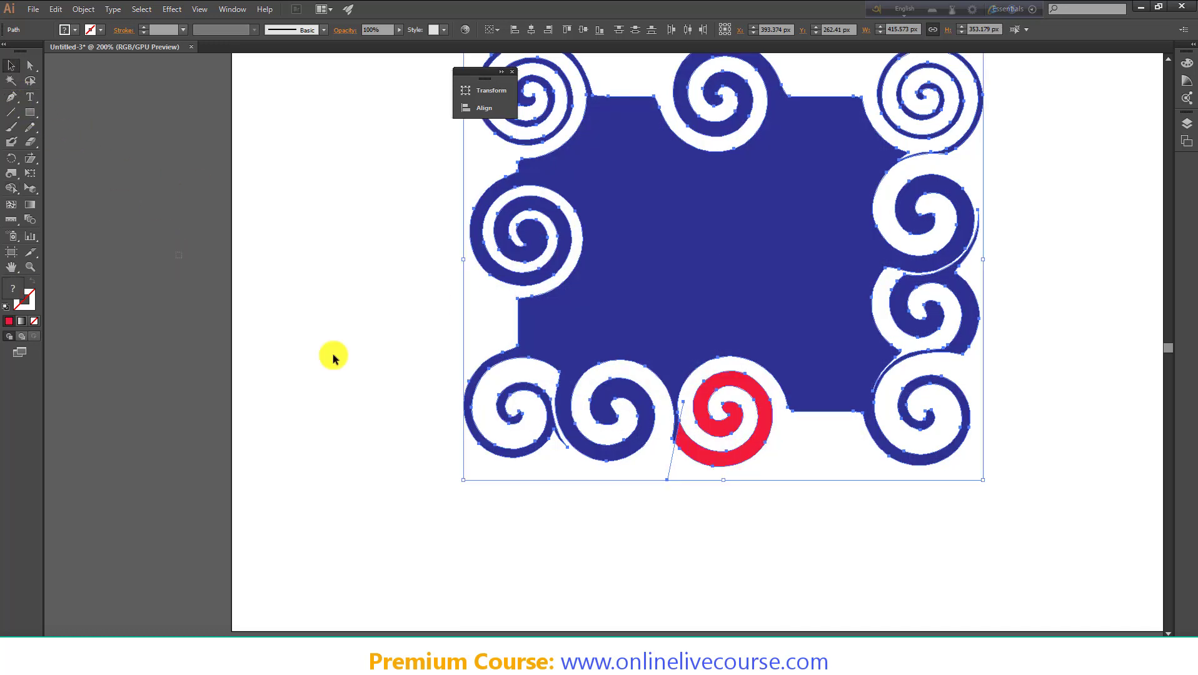
left_click(331, 356)
Move the remaining blue shape off the artboard to its left and place the red spiral in the artboard's upper-left area.
key("ctrl+1")
left_click_drag(626, 417, 898, 394)
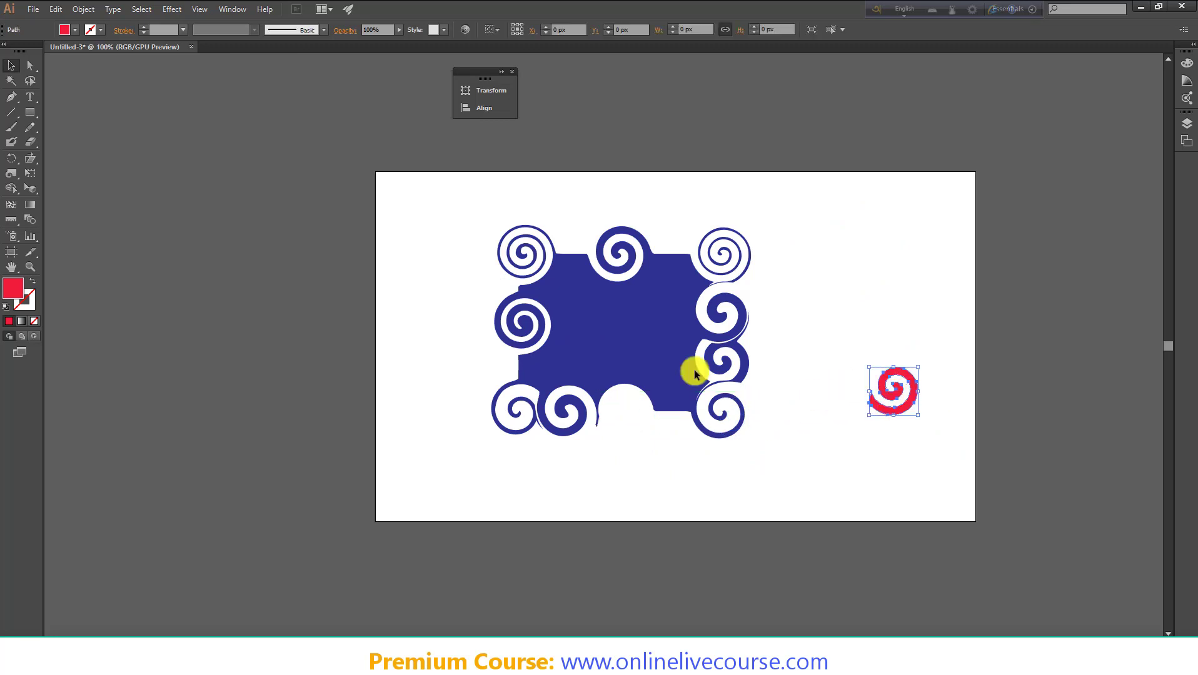
left_click_drag(375, 192, 771, 471)
left_click_drag(559, 348, 158, 446)
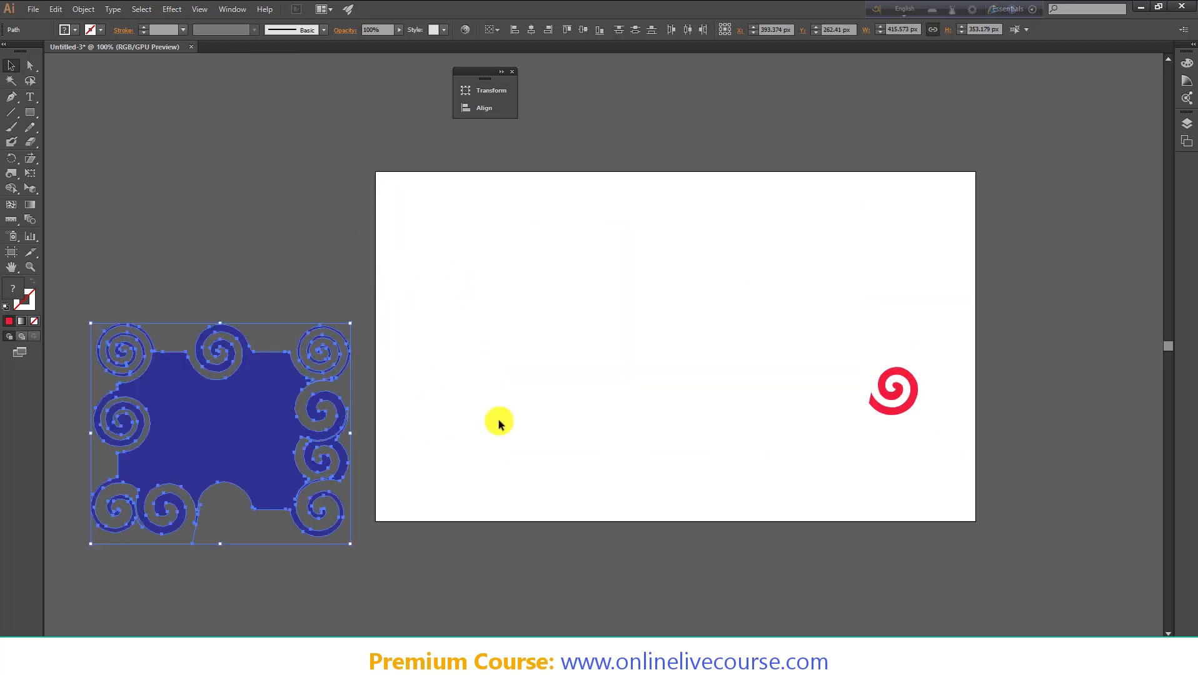
left_click_drag(891, 409, 460, 279)
left_click(417, 294)
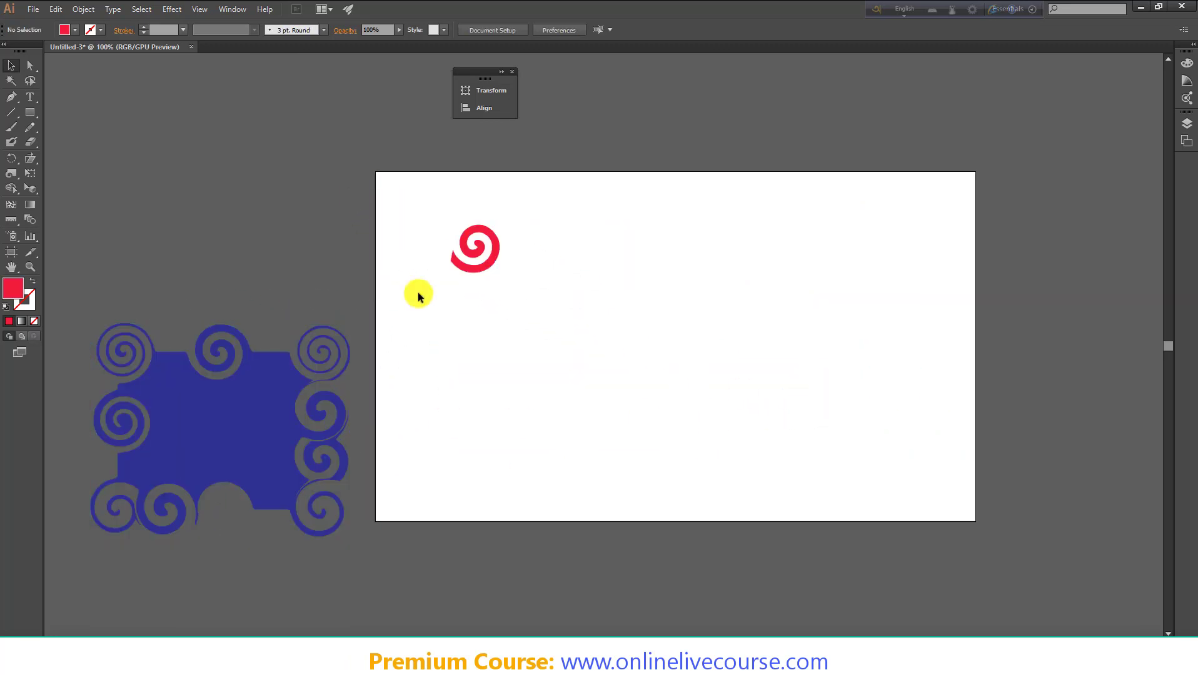
Draw a closed red shape with the Pen tool: a tall vertical bar beside the spiral with a diagonal stroke joining the spiral's lower-right curve.
scroll(392, 198, "up", 2)
scroll(500, 288, "up", 2)
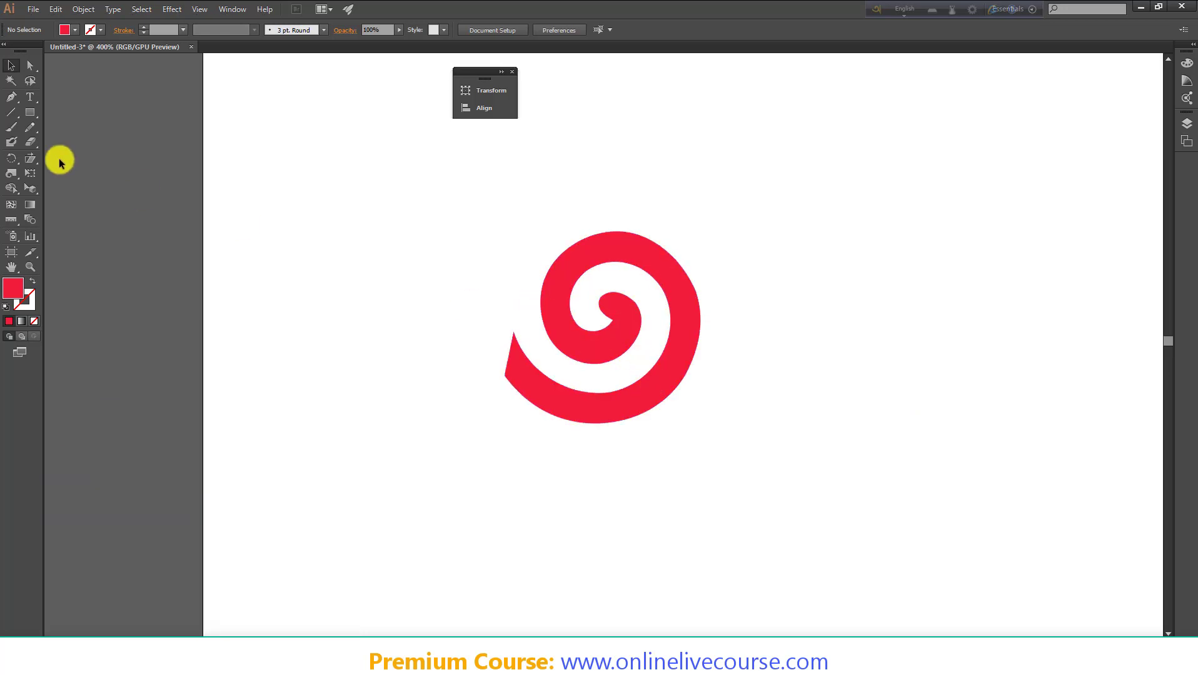
left_click(16, 100)
left_click(669, 340)
left_click(728, 410)
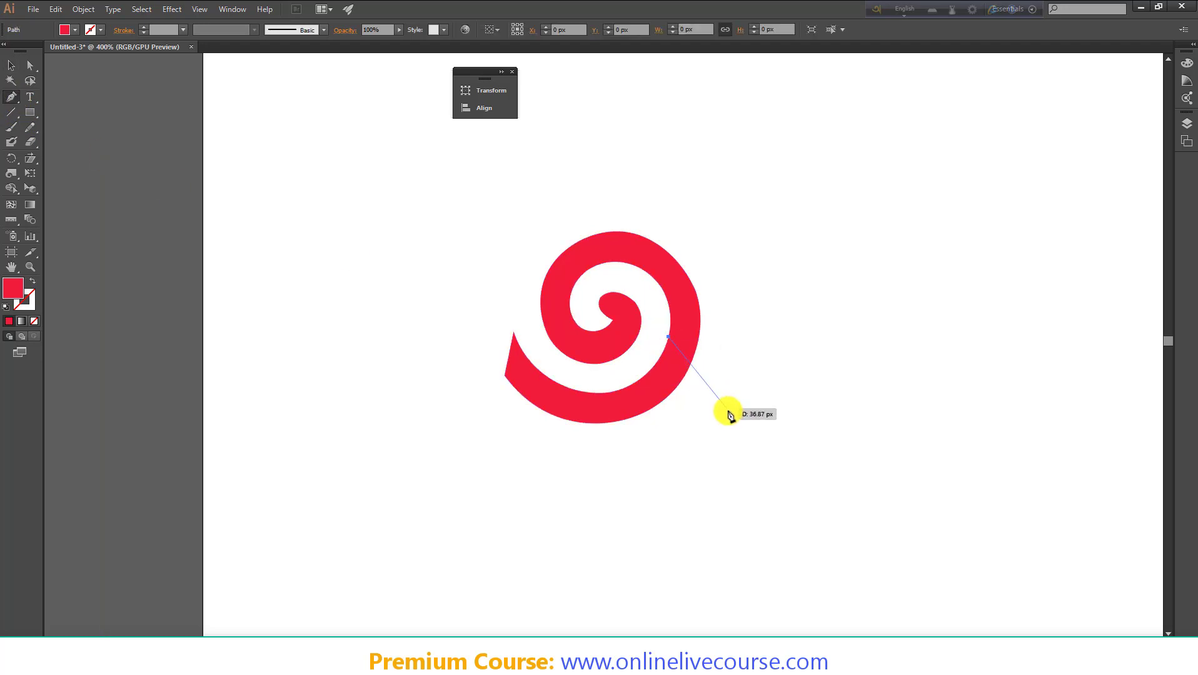
left_click(728, 185)
left_click(751, 188)
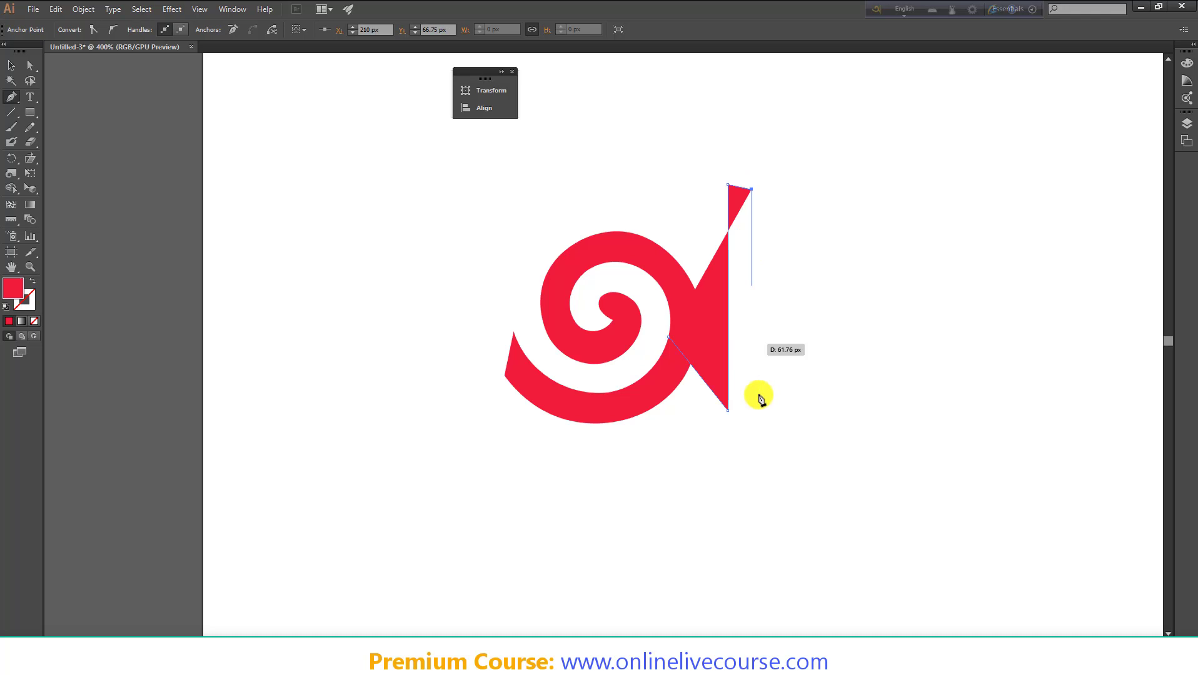
left_click(751, 448)
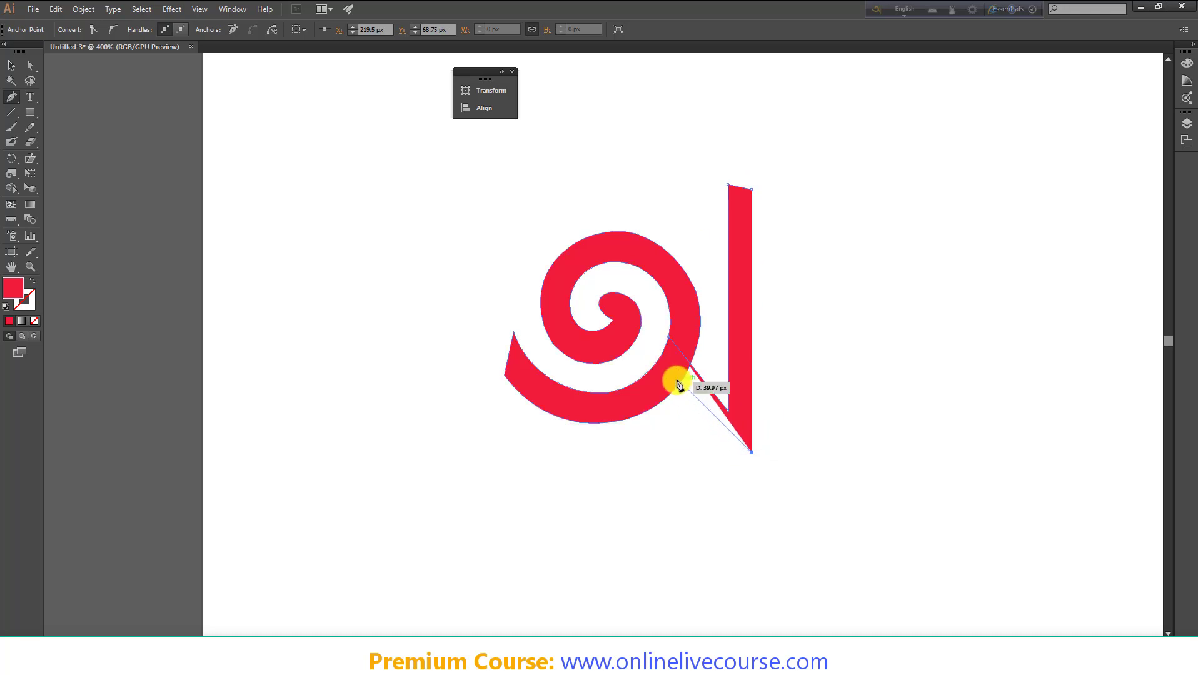
left_click(751, 466)
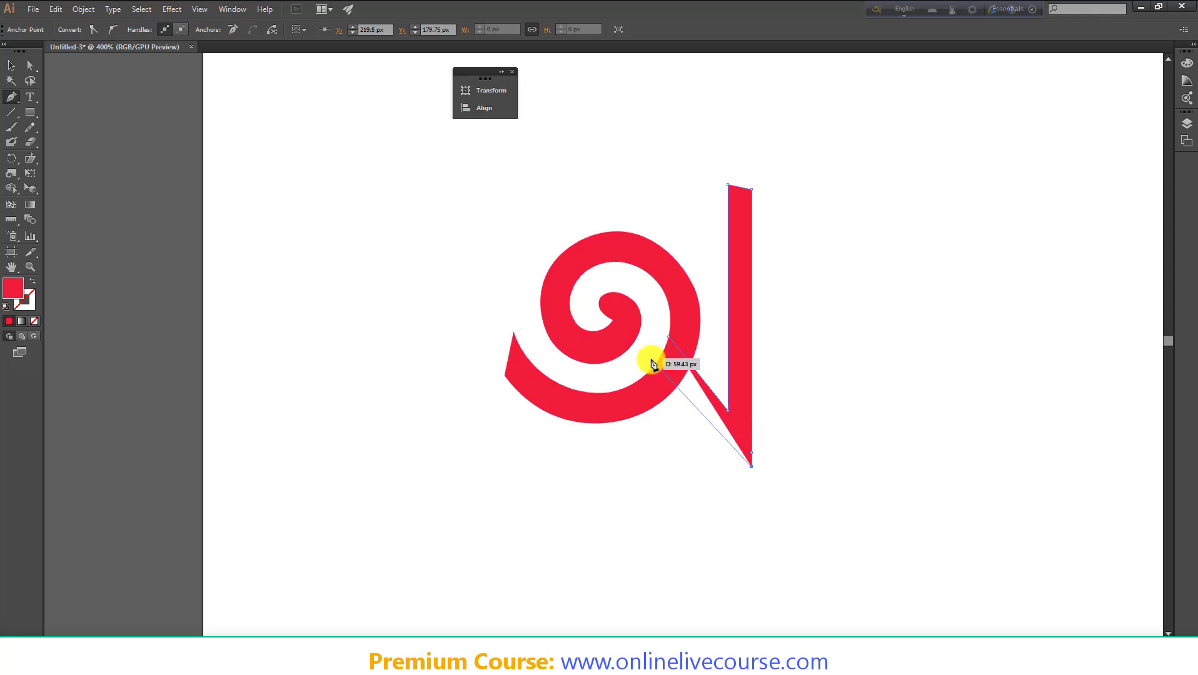
left_click(655, 363)
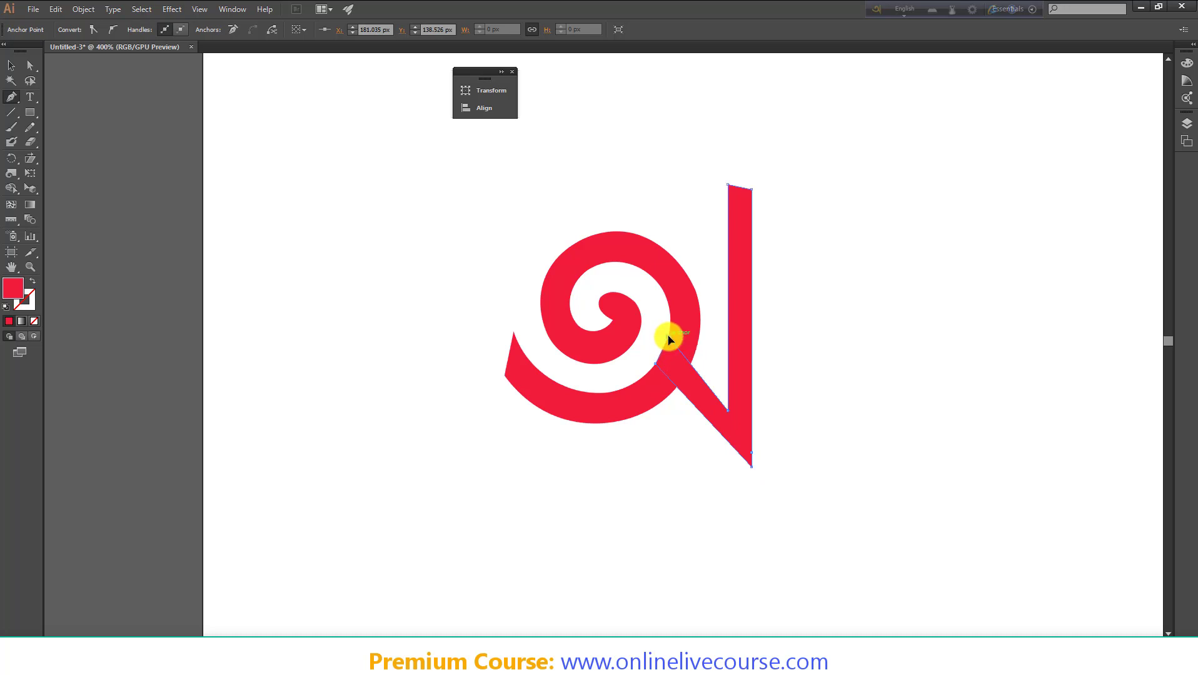
left_click(12, 65)
left_click(283, 219)
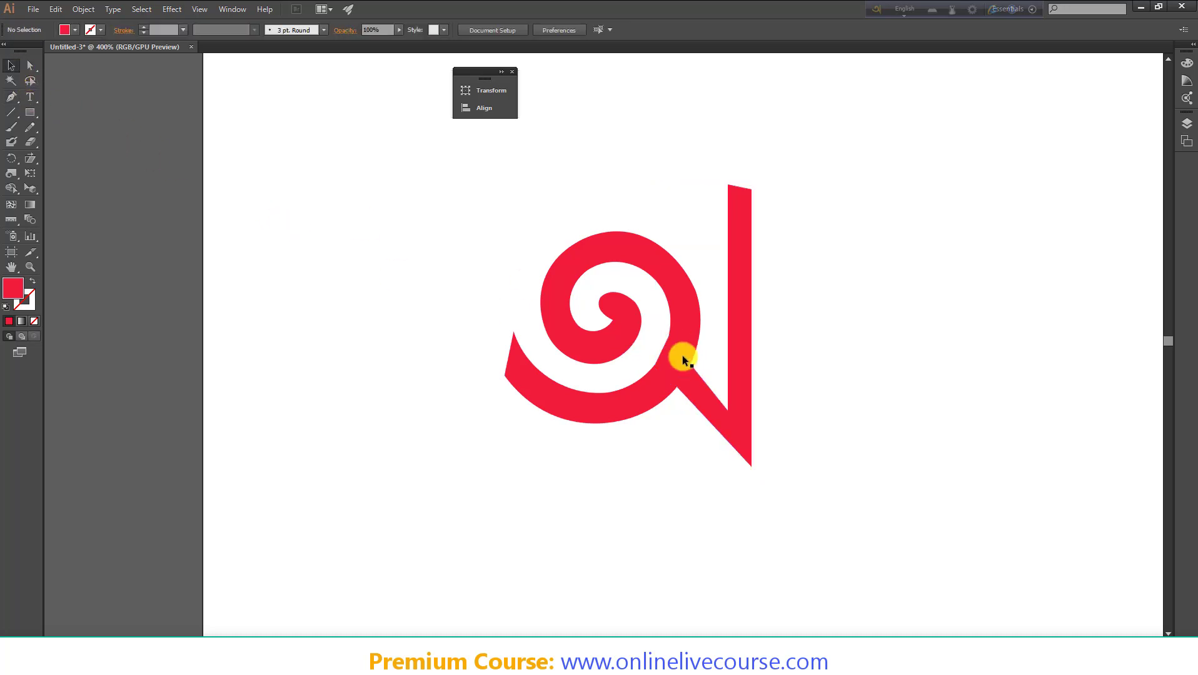
Pull the Pen-drawn bar away down to the right and move the red spiral to the artboard's upper-left corner.
scroll(708, 369, "down", 1)
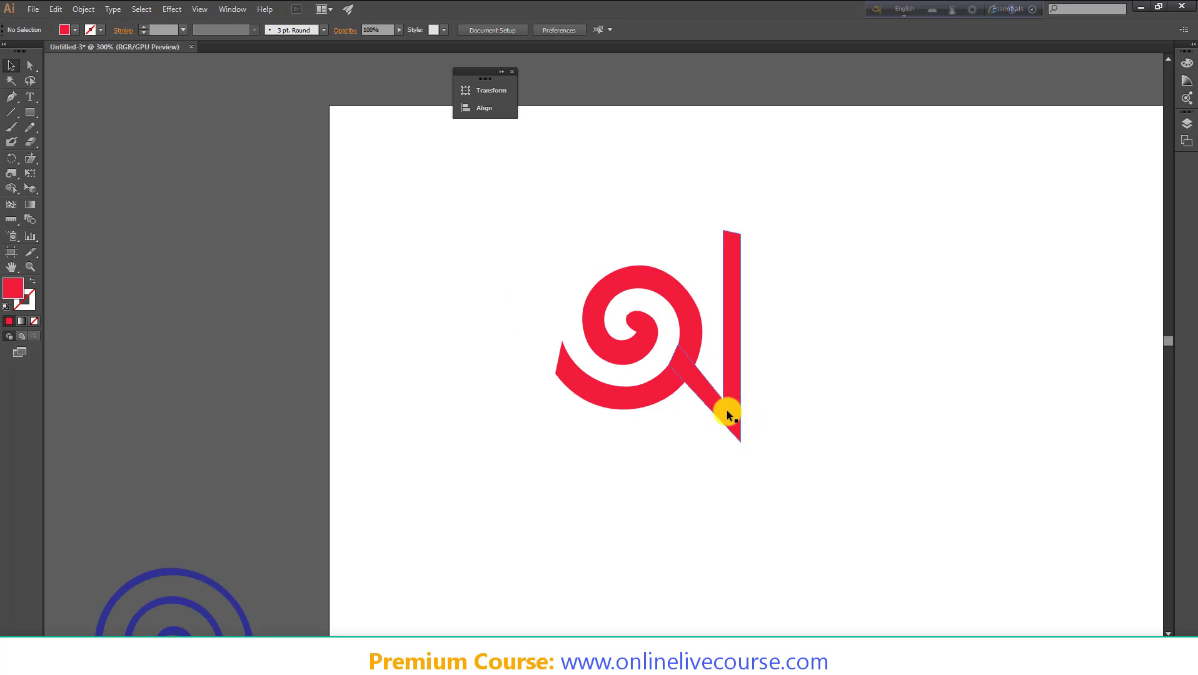
left_click_drag(725, 406, 776, 477)
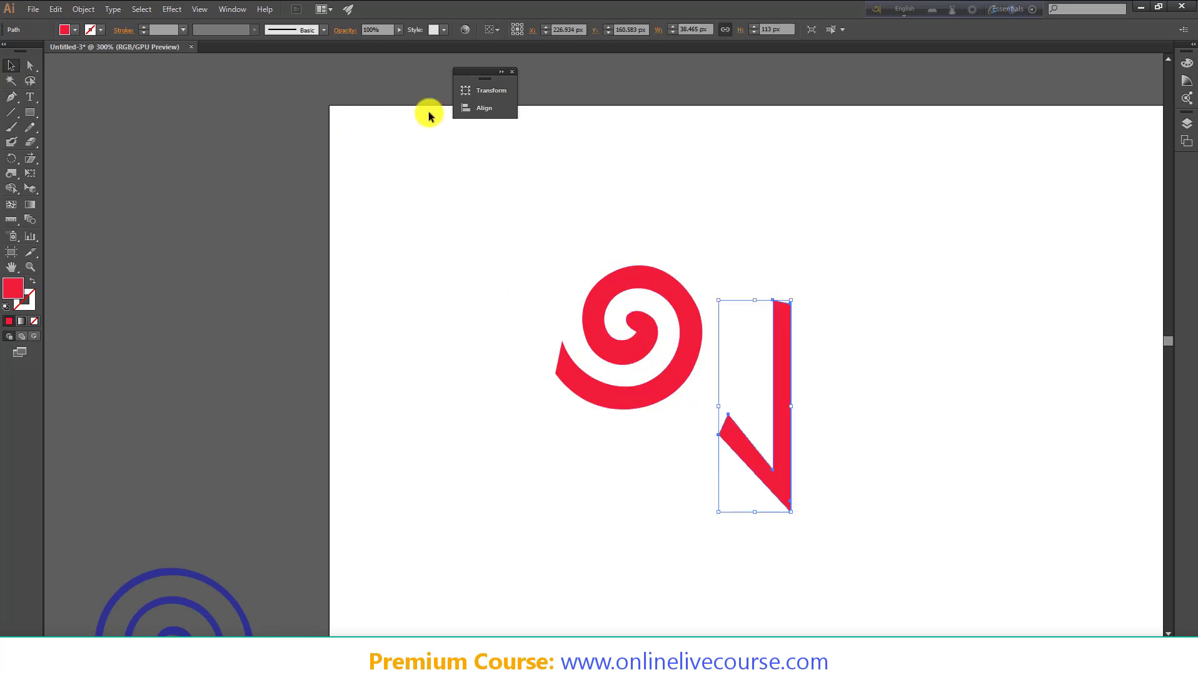
left_click_drag(611, 286, 426, 140)
scroll(563, 269, "down", 2)
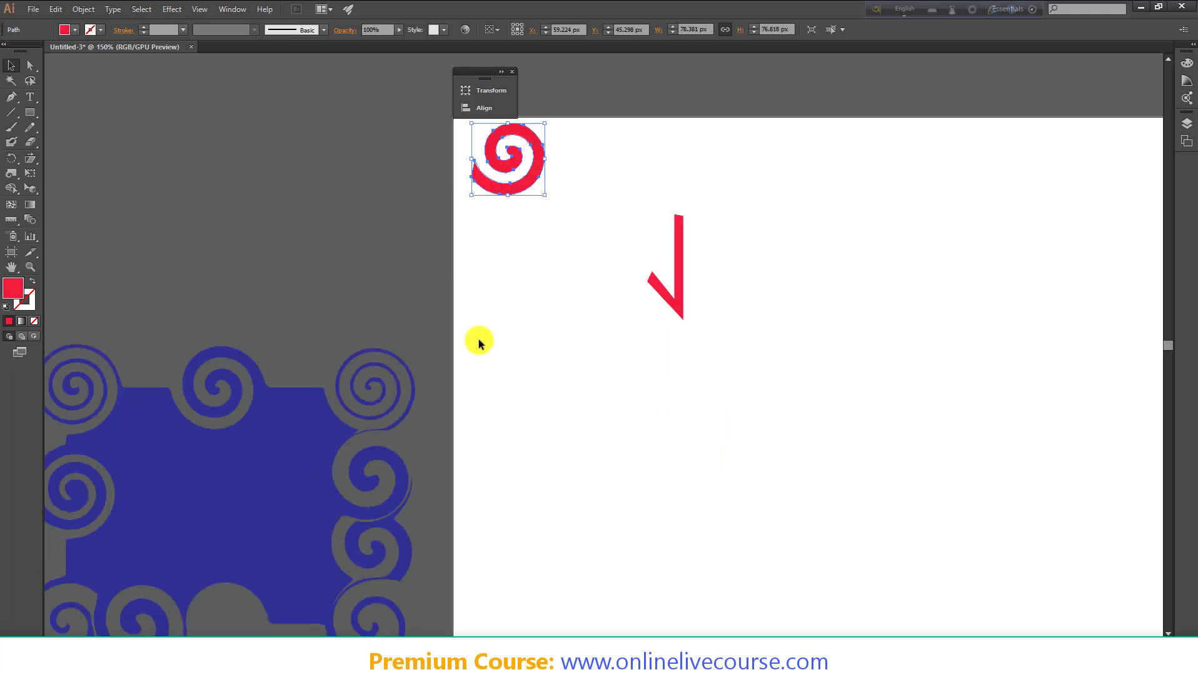
Draw a short slanted line across the tail of the blue shape's top-right corner spiral, where it joins the spiral below.
scroll(302, 423, "up", 1)
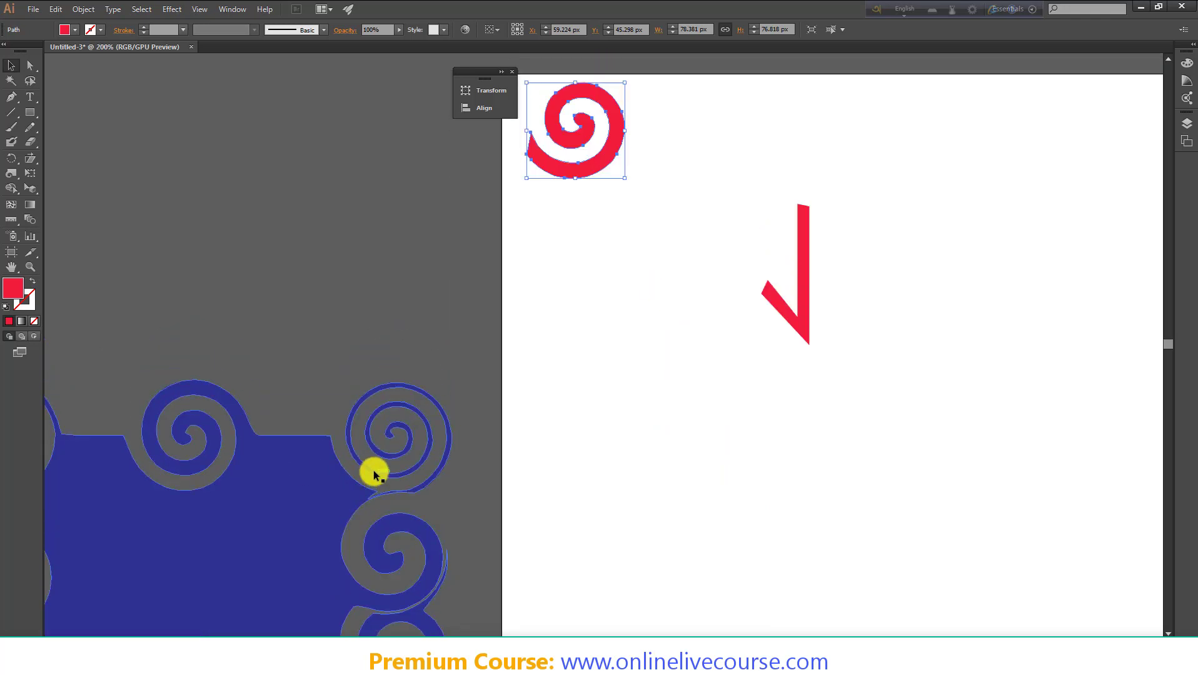
scroll(397, 456, "up", 2)
left_click(462, 503)
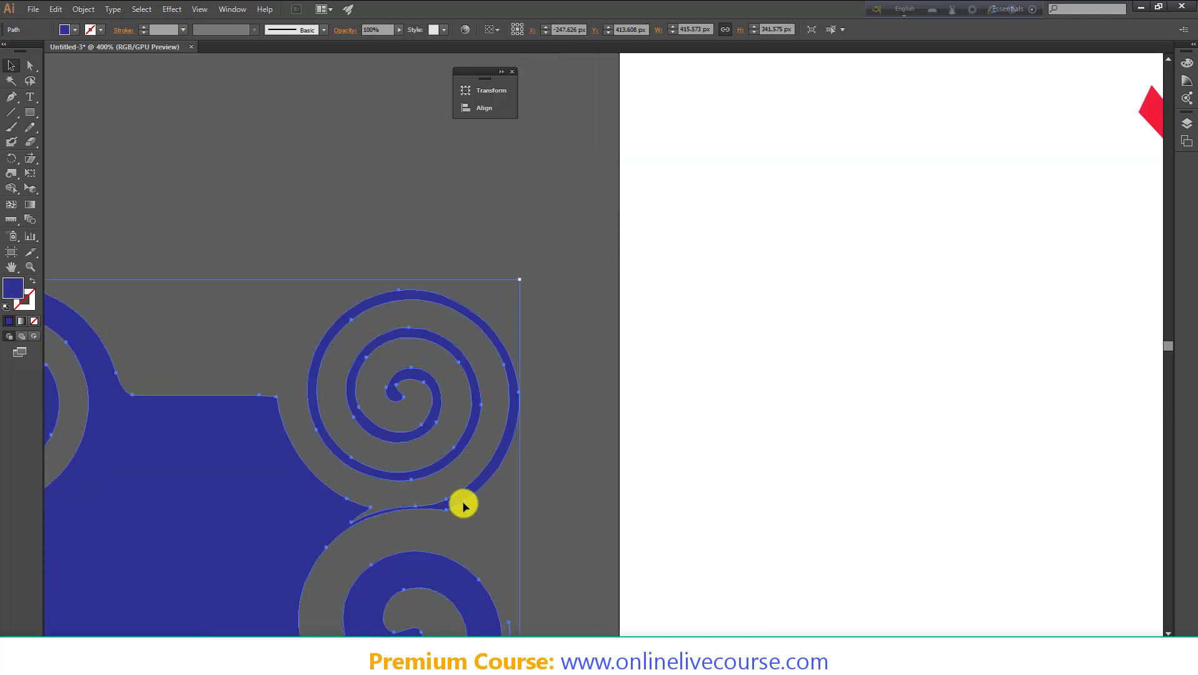
left_click(481, 455)
left_click(11, 111)
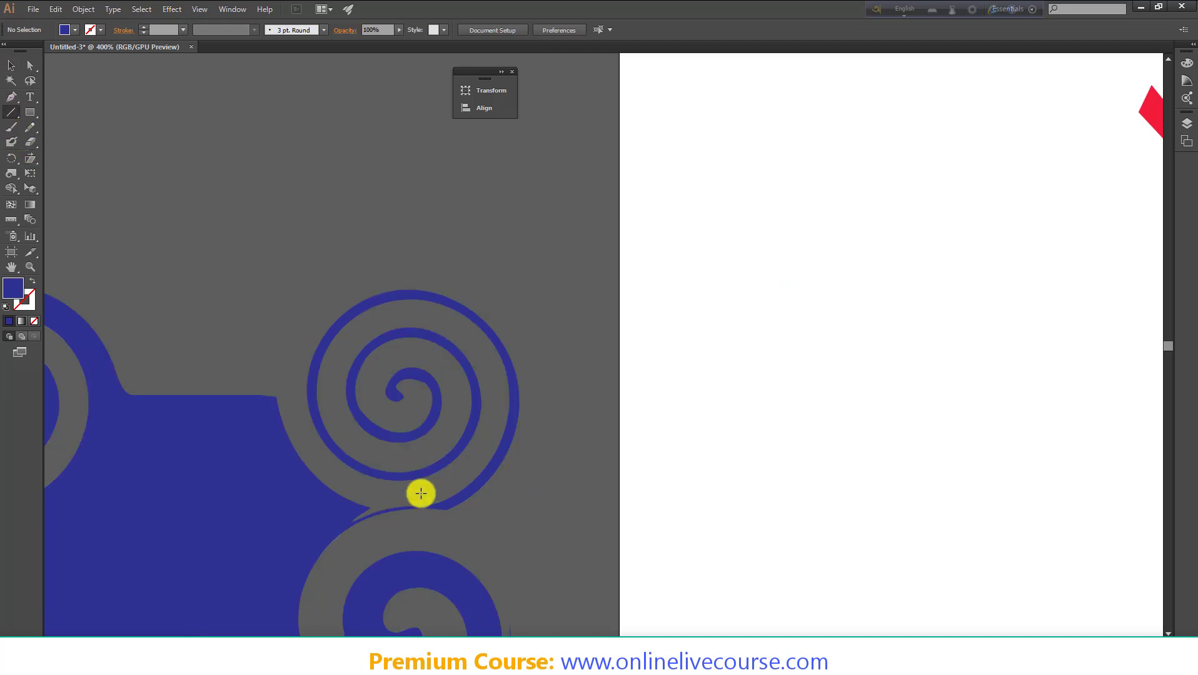
left_click_drag(421, 494, 45, 300)
Separate the top-right corner spiral from the blue shape at the slanted line with the Shape Builder tool and fill it with dark red.
left_click(11, 65)
left_click(214, 241)
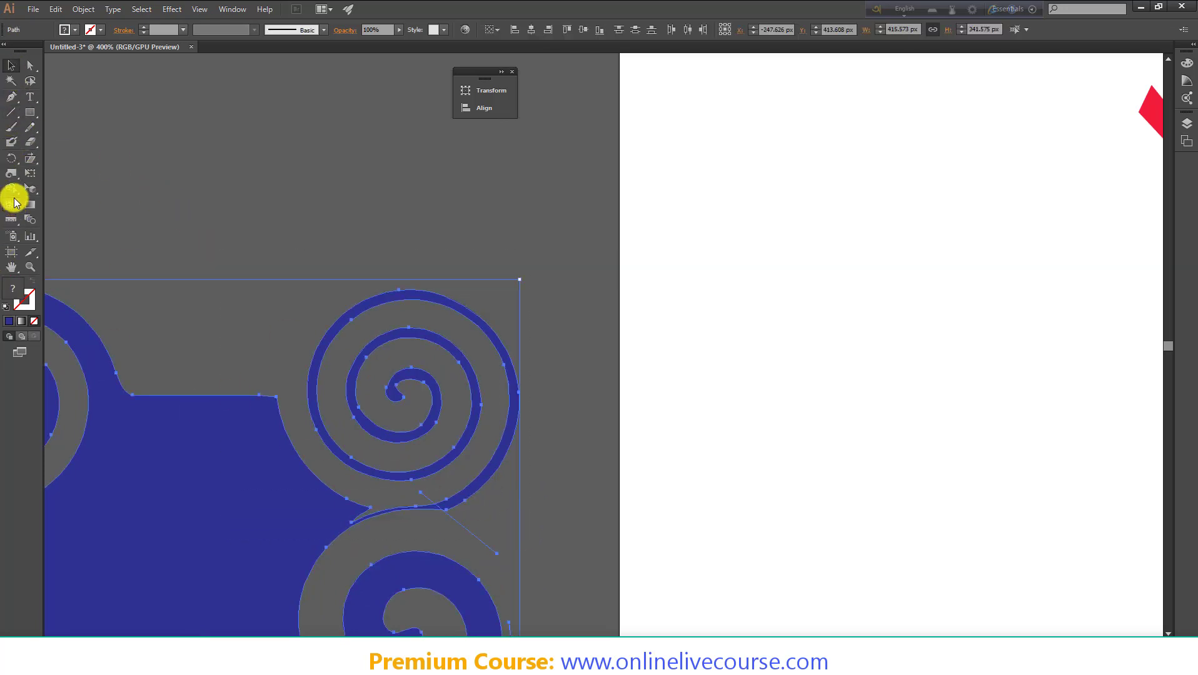
left_click_drag(15, 194, 80, 187)
left_click(361, 303, "alt")
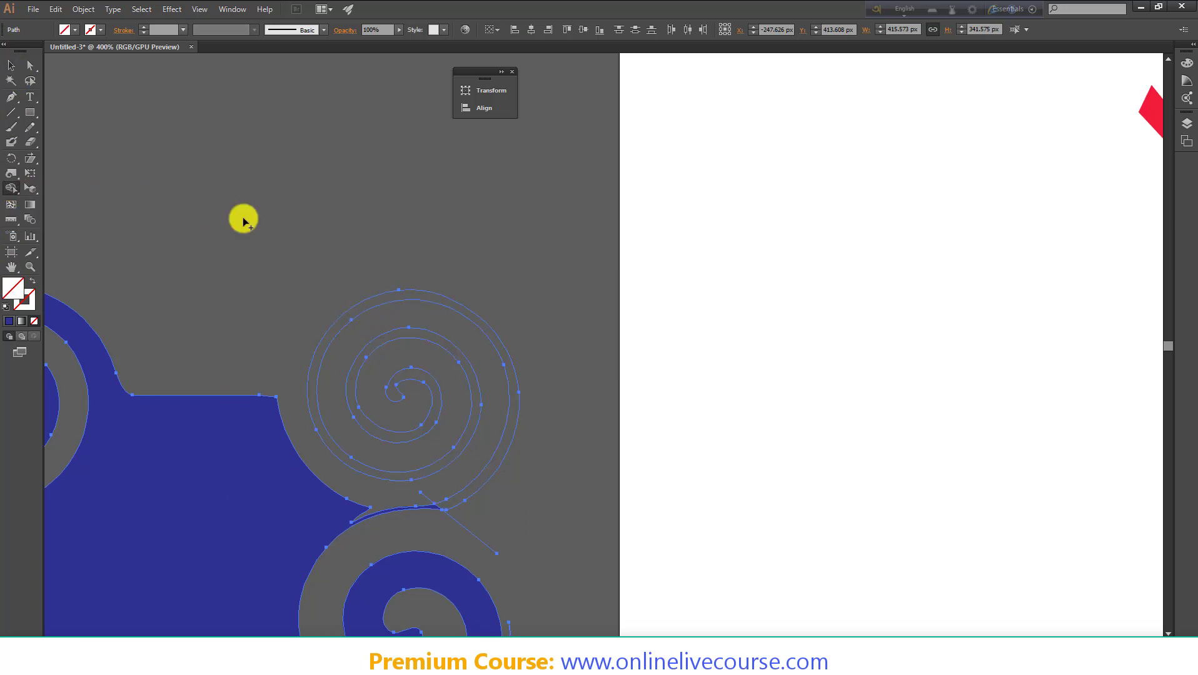
left_click(14, 69)
left_click(316, 199)
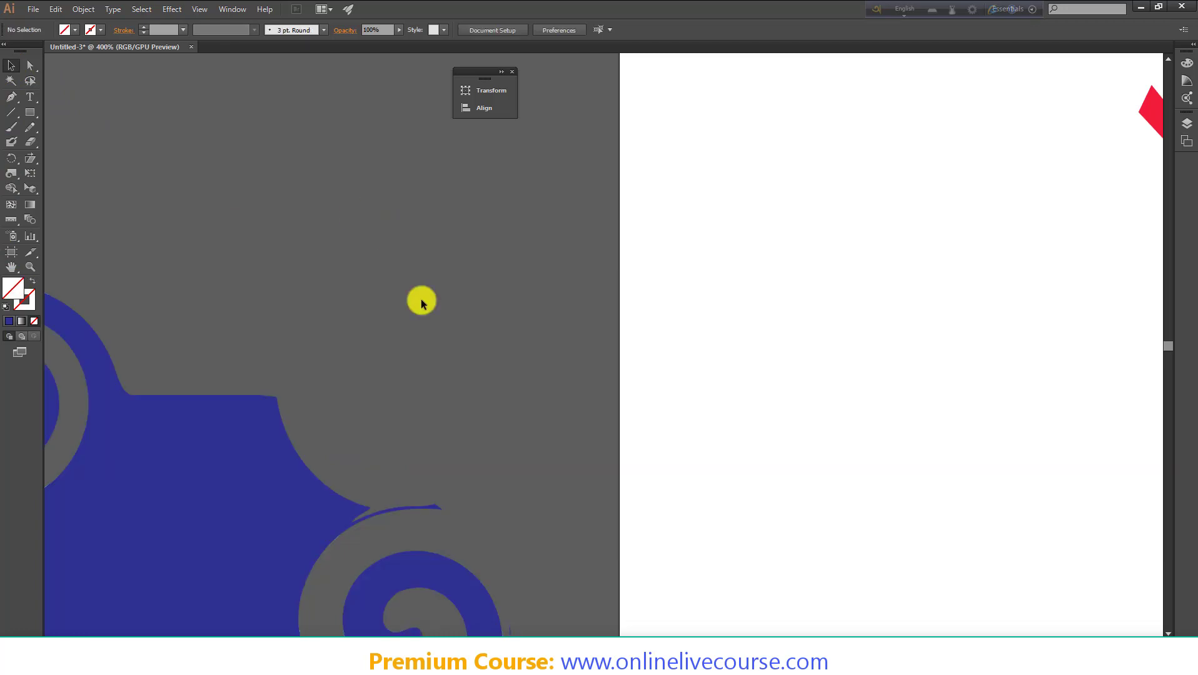
left_click(421, 299)
left_click(75, 29)
left_click(96, 60)
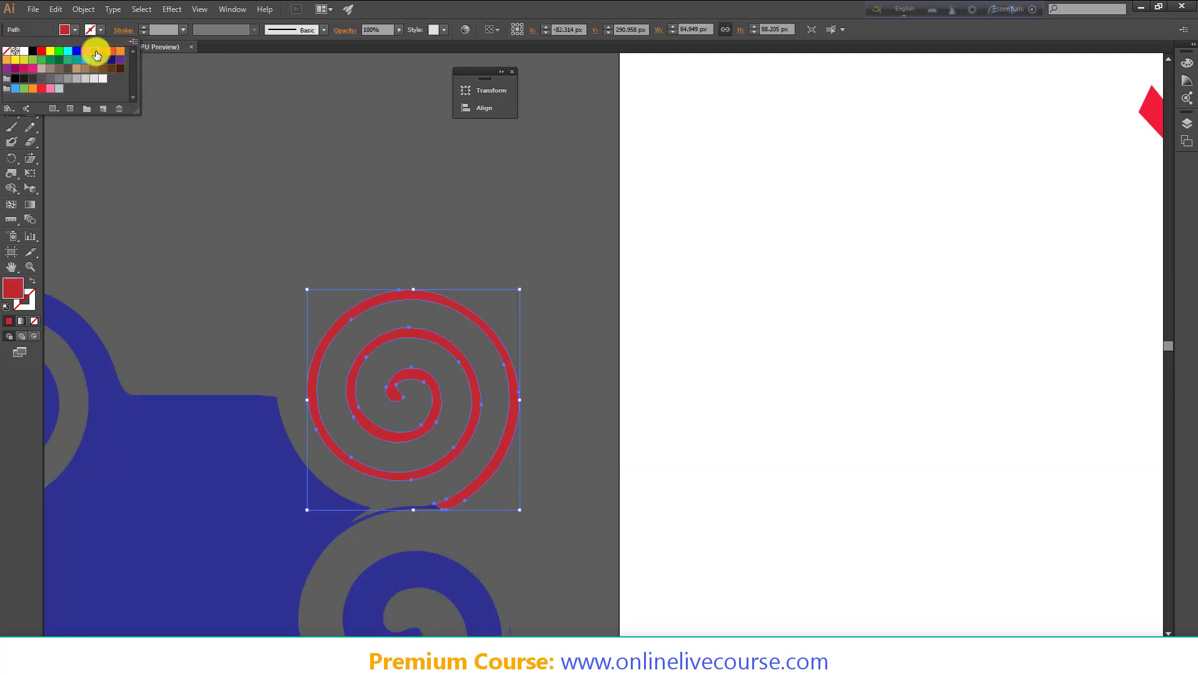
Move the thin dark red spiral onto the artboard and the thick bright red spiral off it, above the blue shape.
left_click_drag(373, 305, 716, 208)
key("ctrl+minus")
key("ctrl+minus")
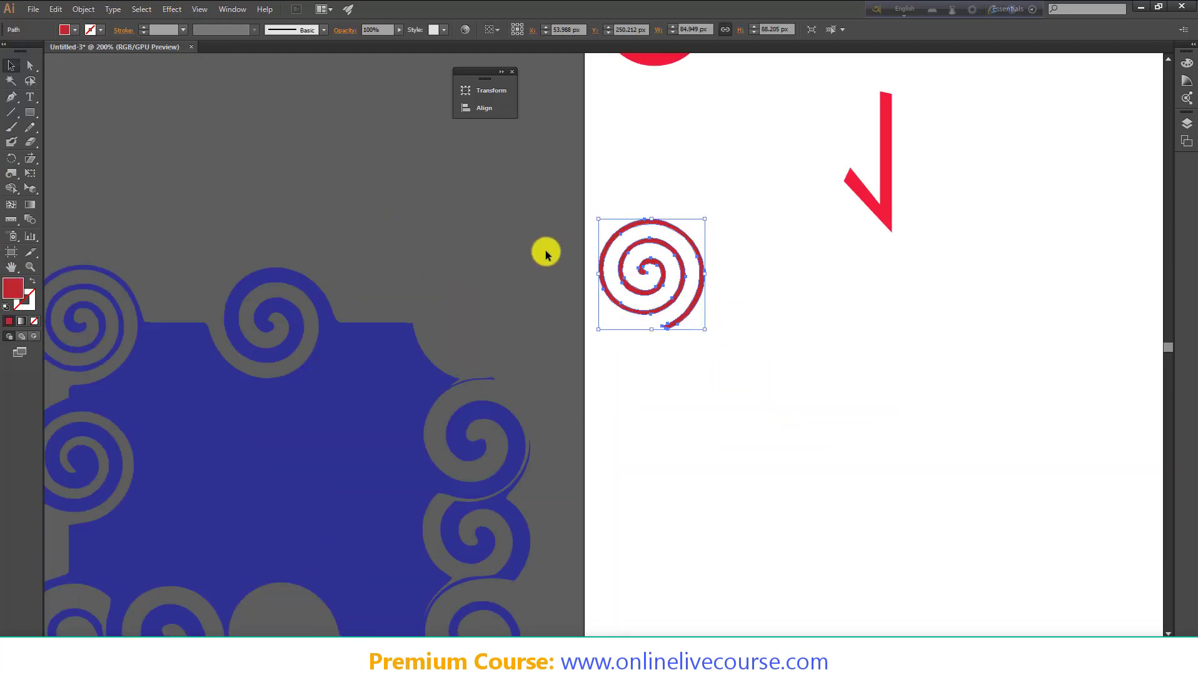
scroll(637, 222, "up", 3)
left_click_drag(695, 160, 447, 273)
Shrink the thin dark red spiral to about 28 px wide and place it in the artboard's upper-left corner.
left_click(613, 374)
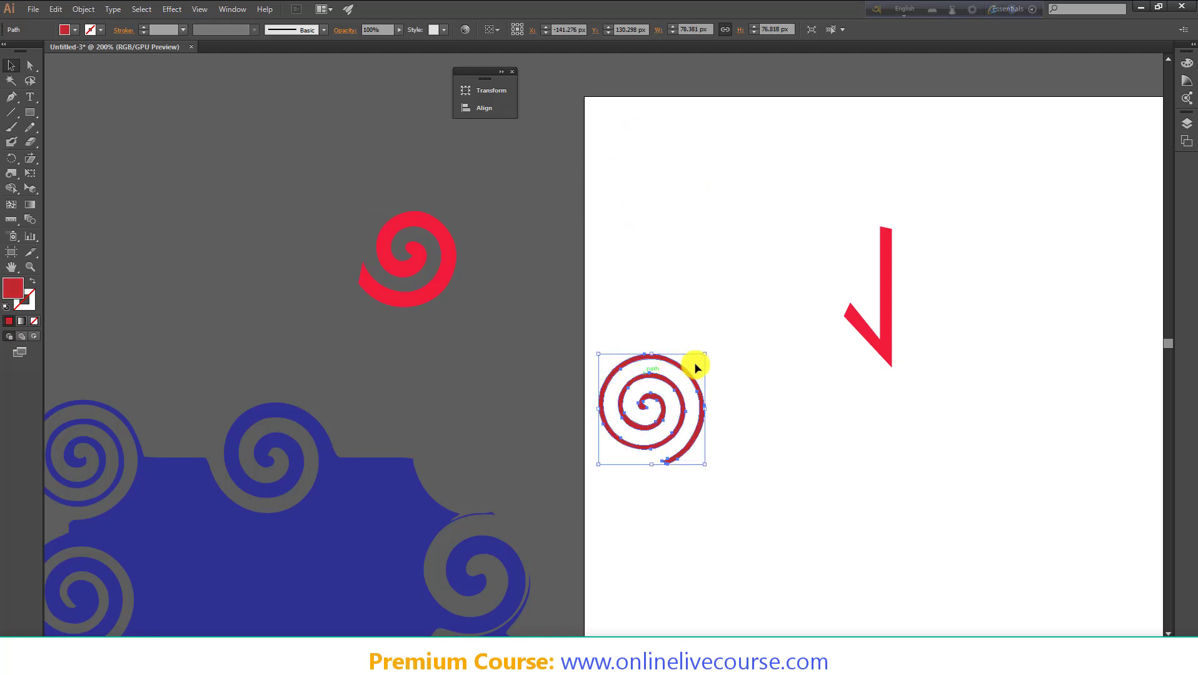
left_click_drag(704, 354, 690, 394)
left_click_drag(650, 407, 612, 125)
left_click(578, 139)
scroll(590, 140, "up", 5)
scroll(658, 150, "down", 4)
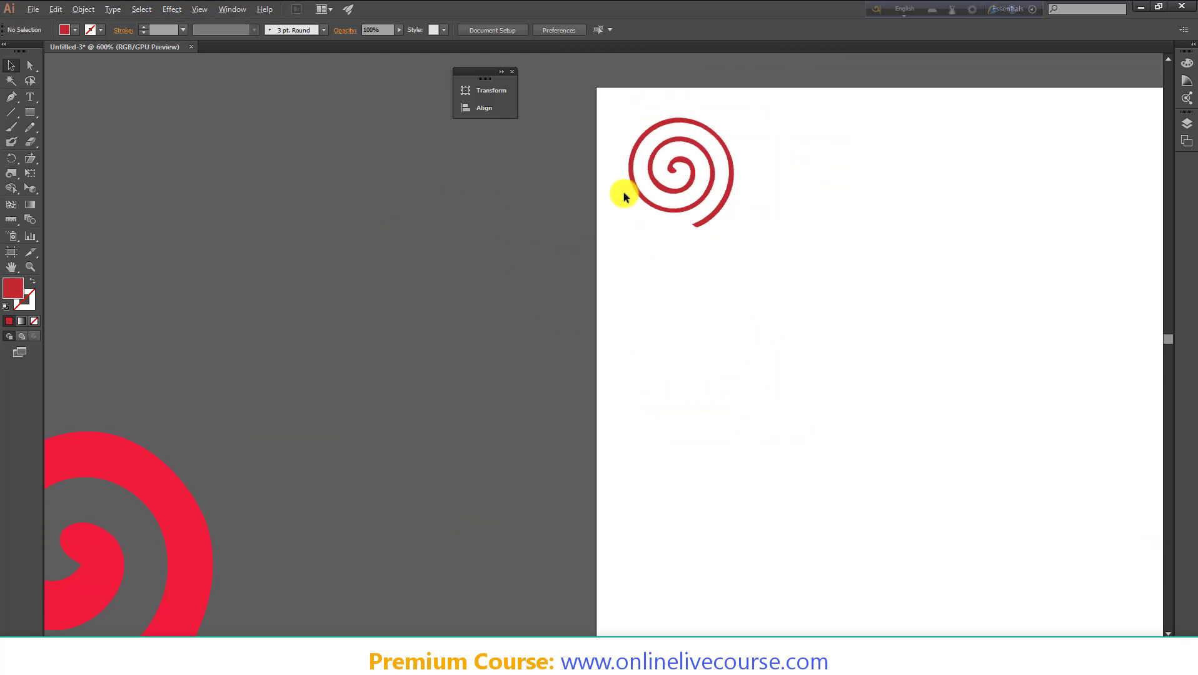
Duplicate the small dark red spiral to its right and rotate the copy so its tail points left.
left_click(673, 169)
left_click_drag(673, 164, 728, 178)
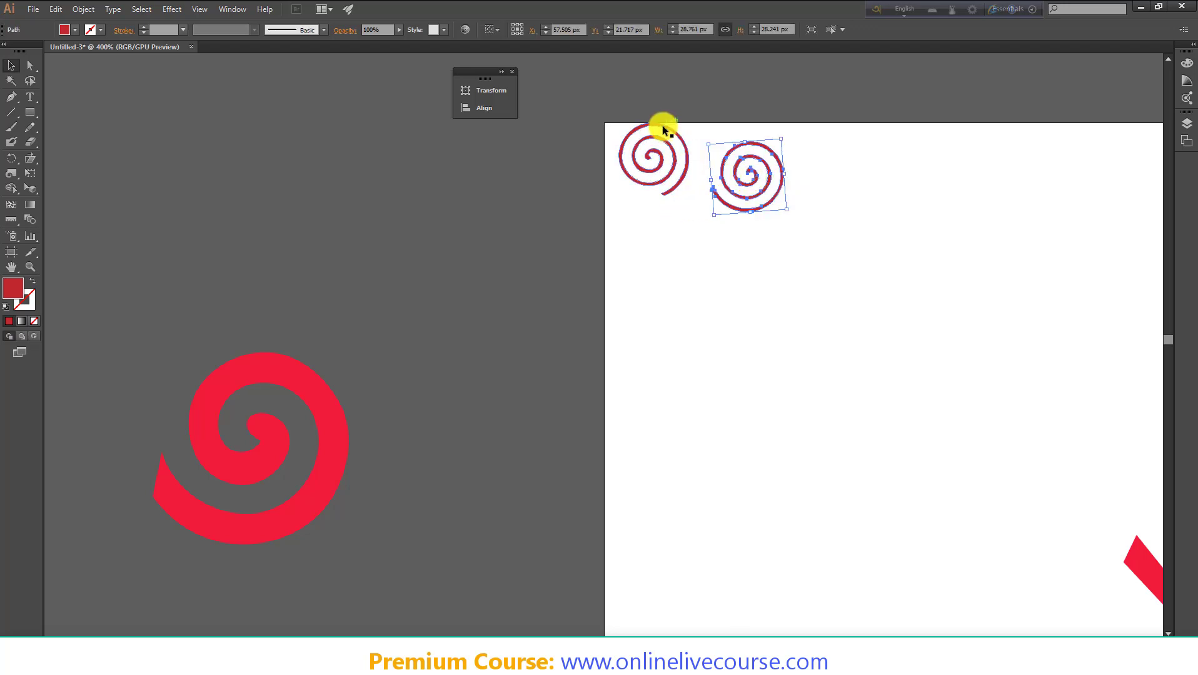
scroll(661, 126, "up", 3, "alt")
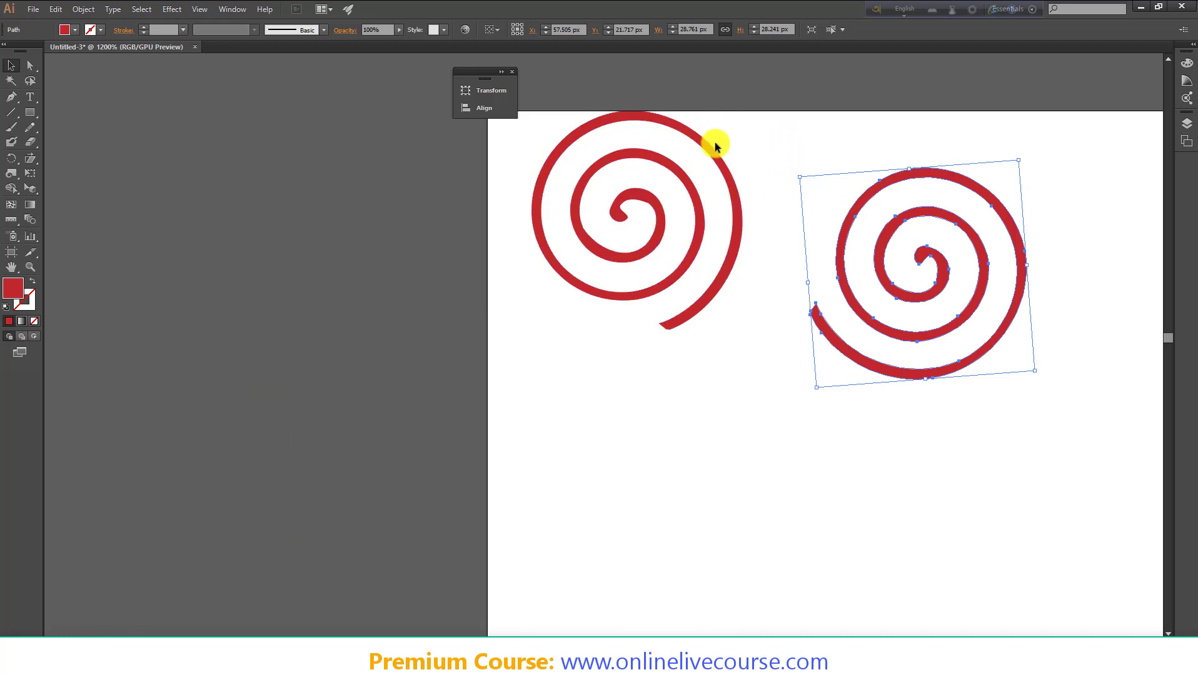
scroll(612, 270, "down", 3, "alt")
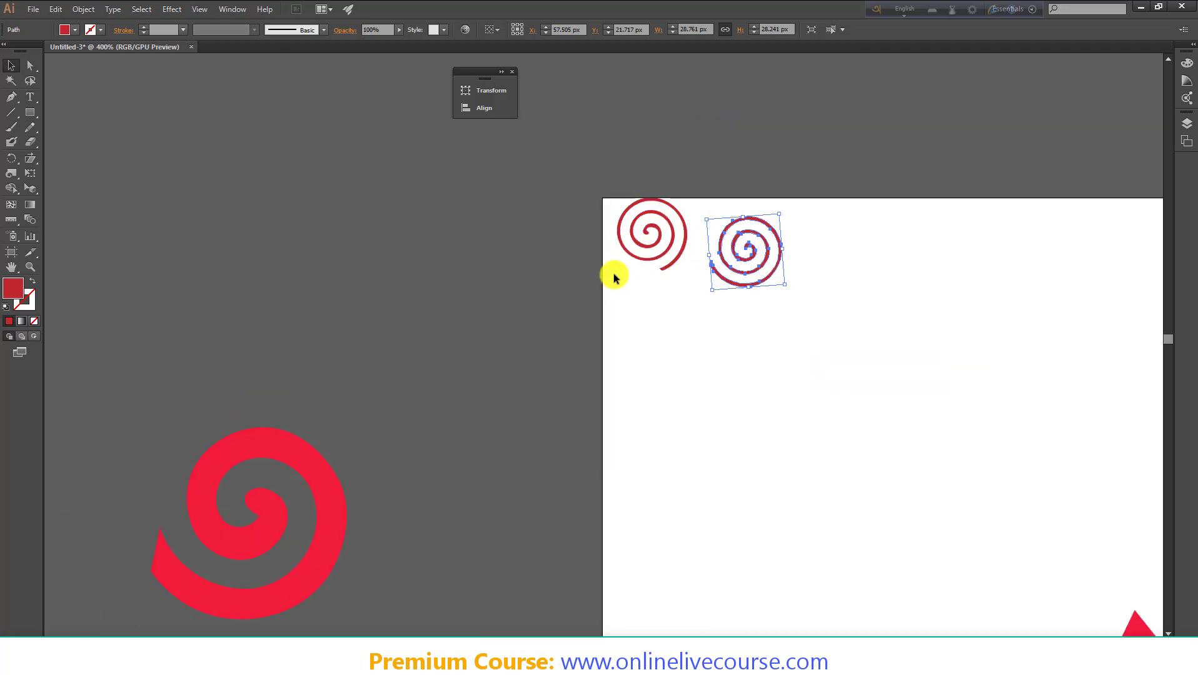
left_click(598, 272)
Draw a dark red rectangle of 575 by 164 px in the lower part of the artboard and shift it slightly up and left.
scroll(608, 367, "down", 2, "alt")
scroll(640, 222, "down", 1)
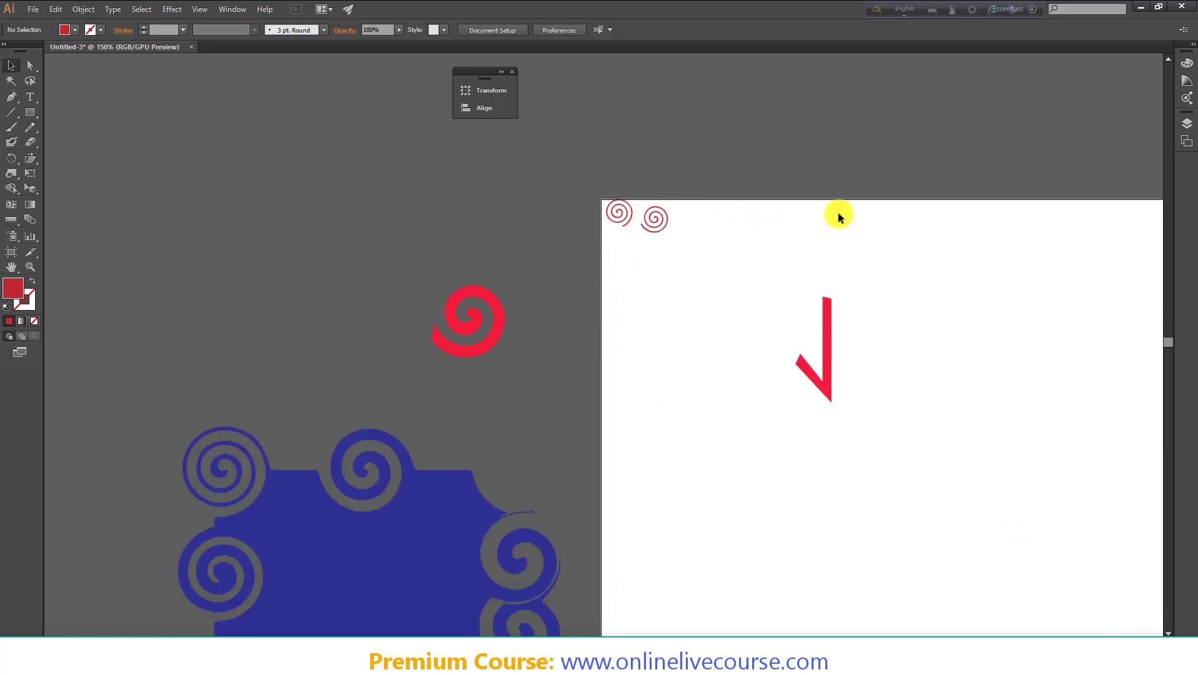
scroll(838, 216, "down", 3)
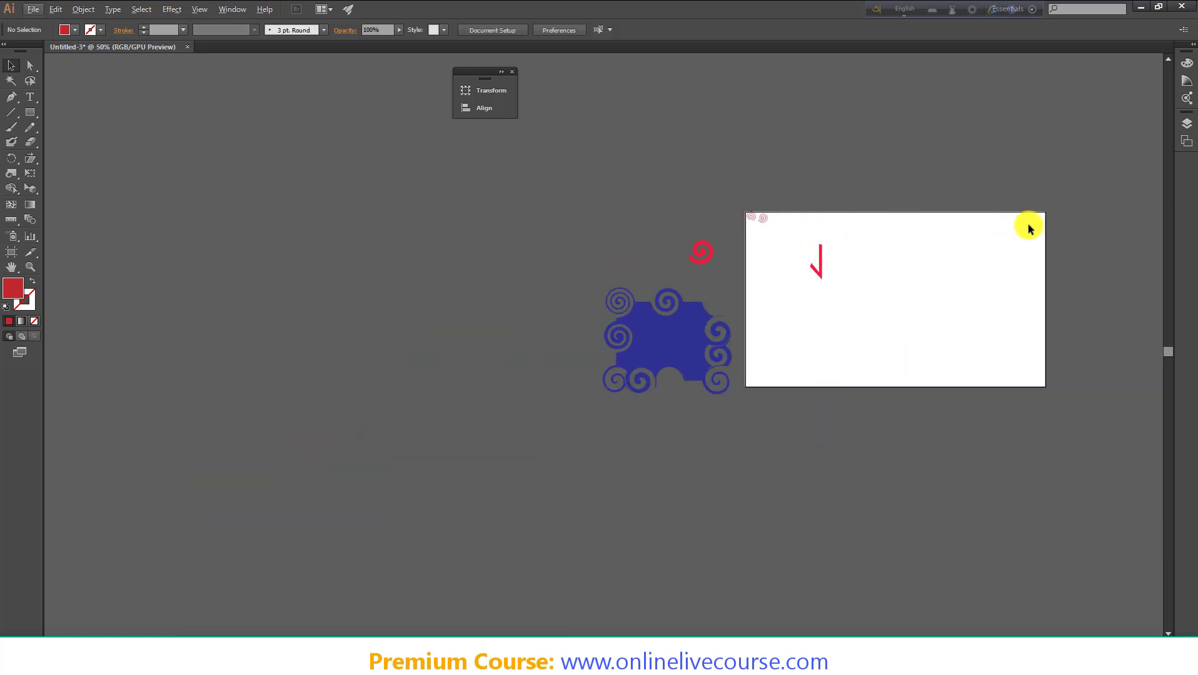
scroll(876, 307, "up", 2, "alt")
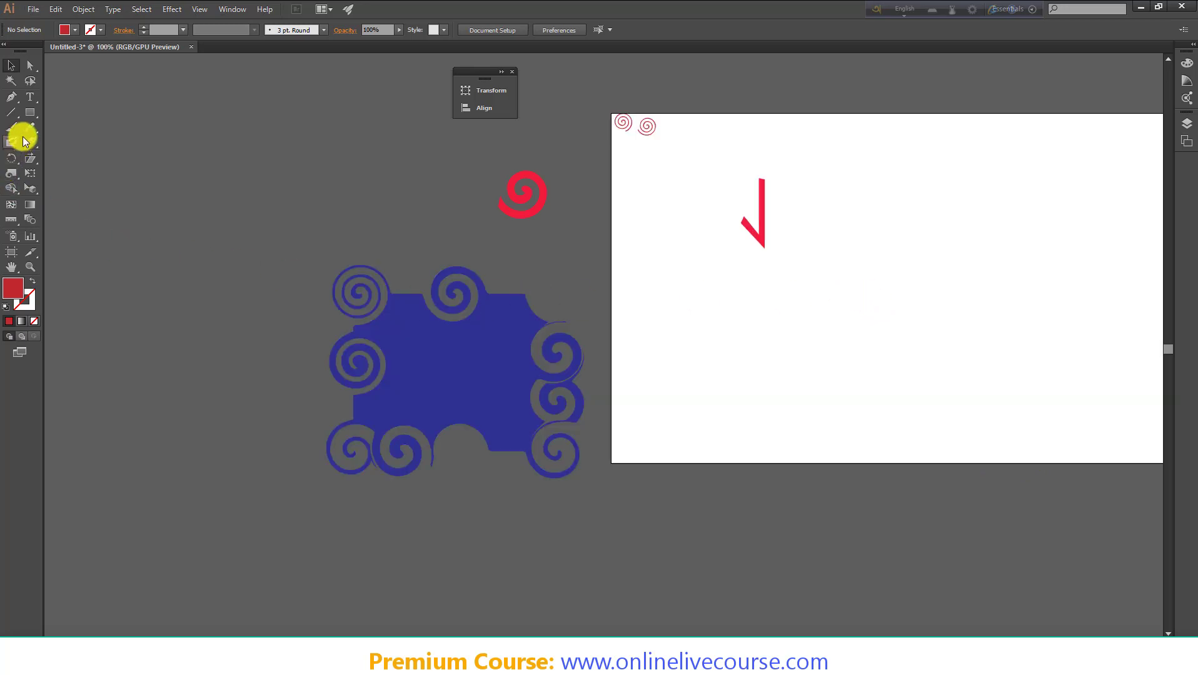
left_click_drag(28, 113, 78, 120)
left_click_drag(683, 313, 1043, 415)
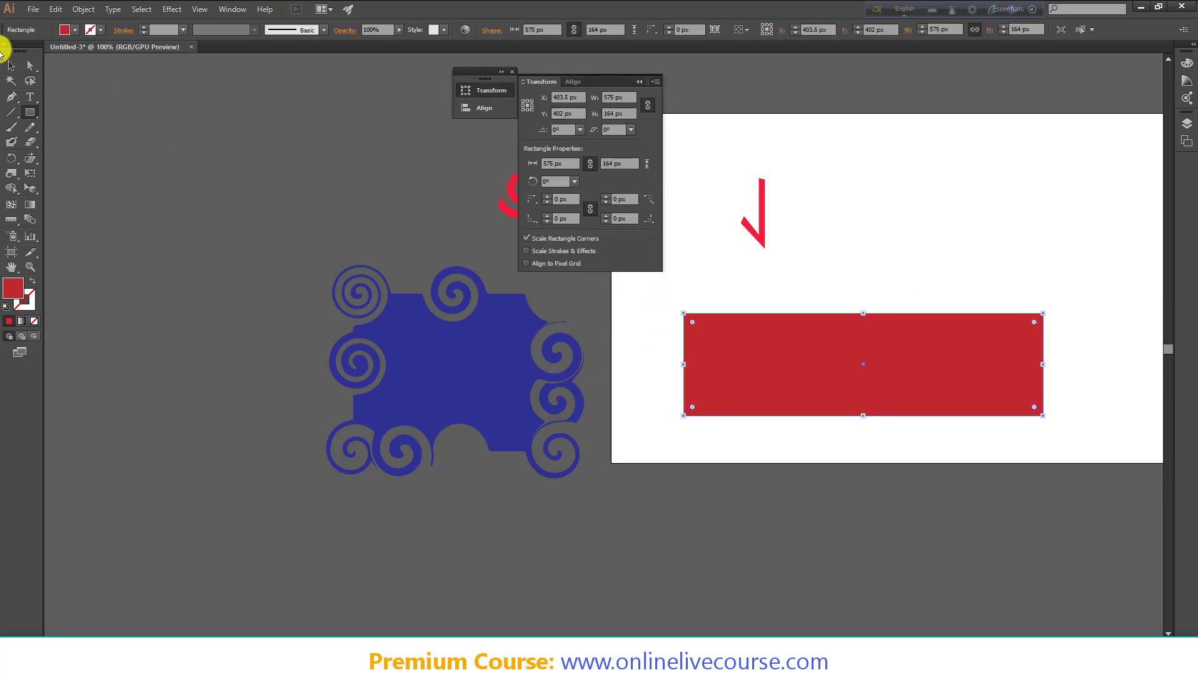
left_click(7, 66)
left_click_drag(815, 371, 713, 341)
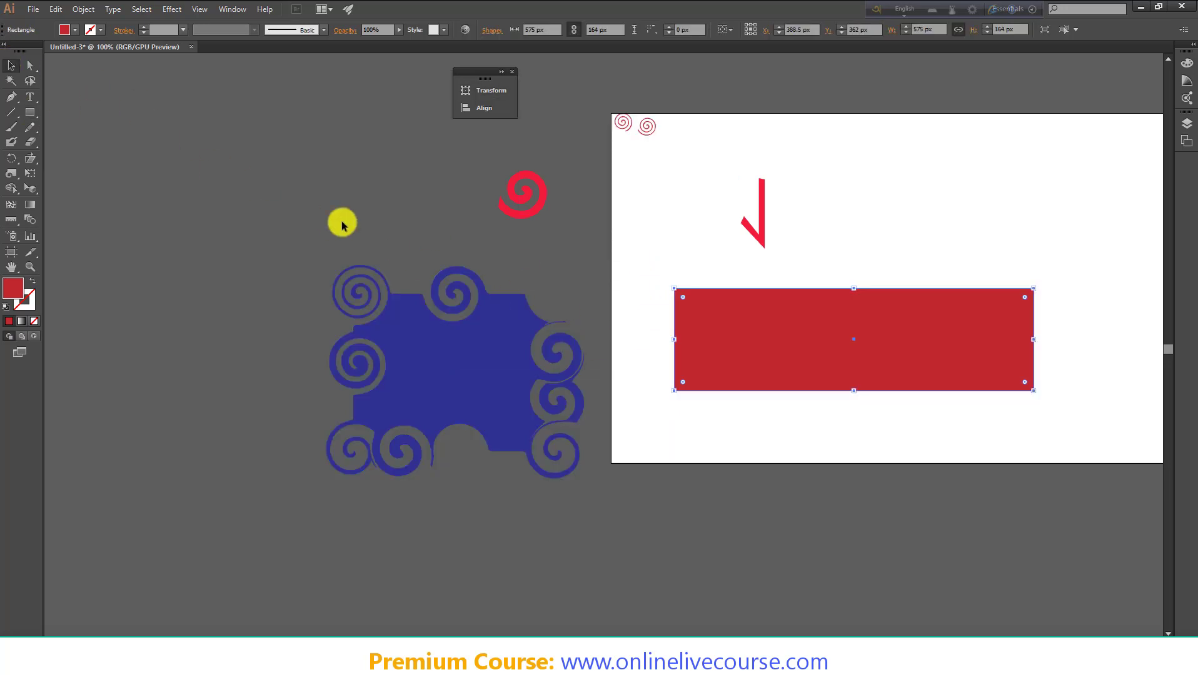
left_click(342, 222)
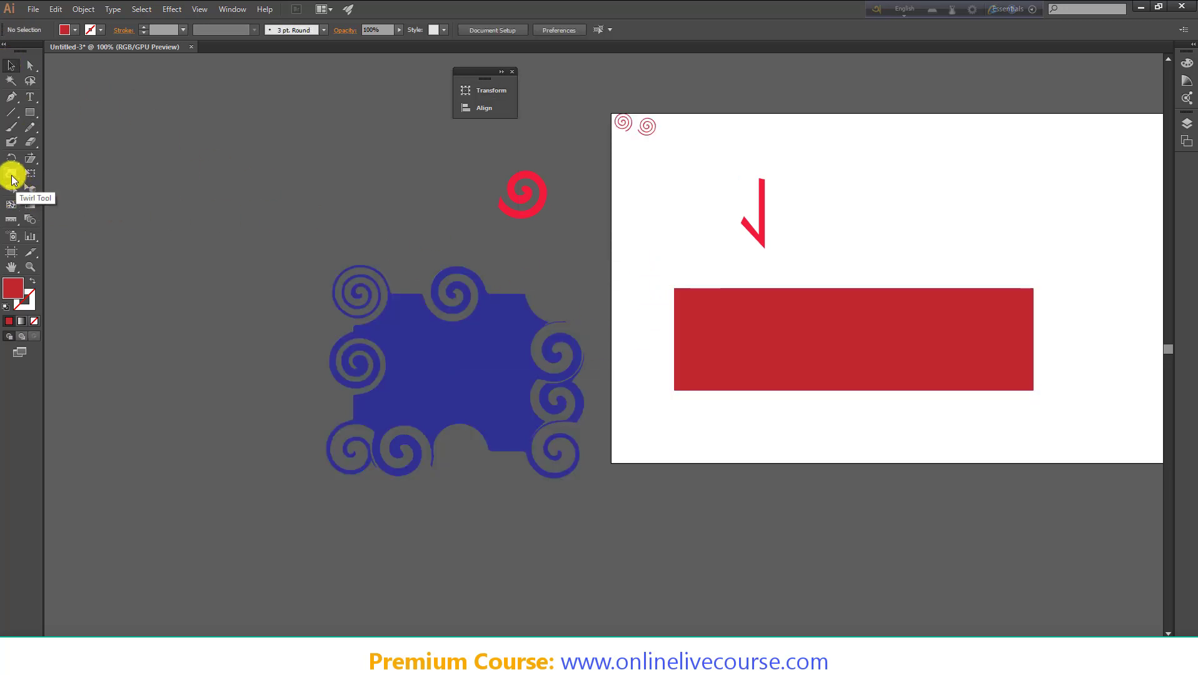
Roughen the rectangle's long top and bottom edges with the Wrinkle tool.
left_click(12, 175)
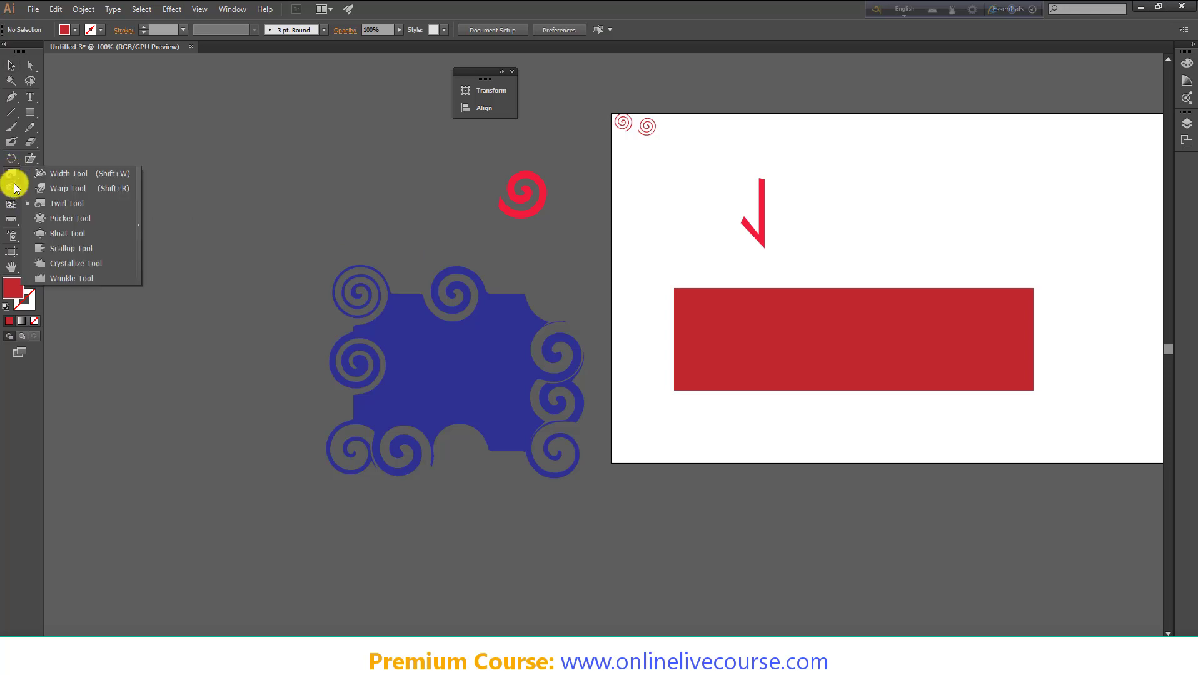
left_click(71, 281)
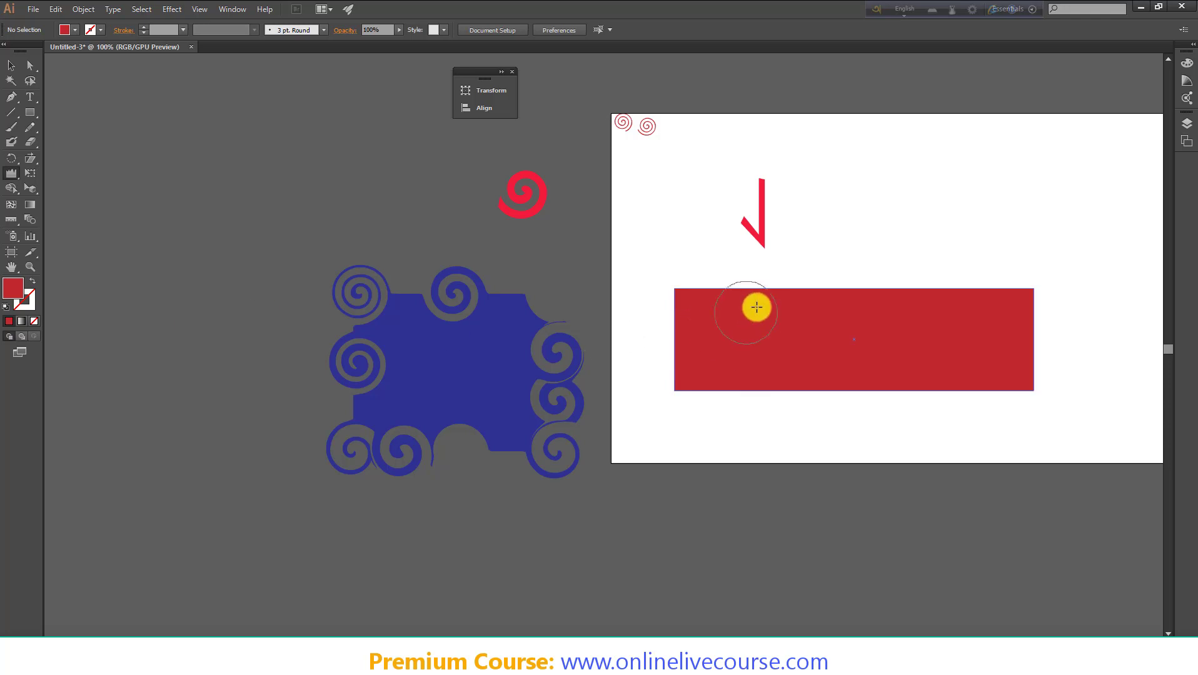
mouse_move(756, 307)
left_mouse_down()
mouse_move(999, 272)
mouse_move(767, 393)
mouse_move(682, 397)
mouse_move(805, 387)
mouse_move(899, 400)
mouse_move(943, 380)
mouse_move(1050, 394)
left_mouse_up()
mouse_move(676, 305)
left_mouse_down()
mouse_move(699, 274)
mouse_move(746, 294)
mouse_move(1011, 290)
mouse_move(983, 302)
left_mouse_up()
left_click(11, 65)
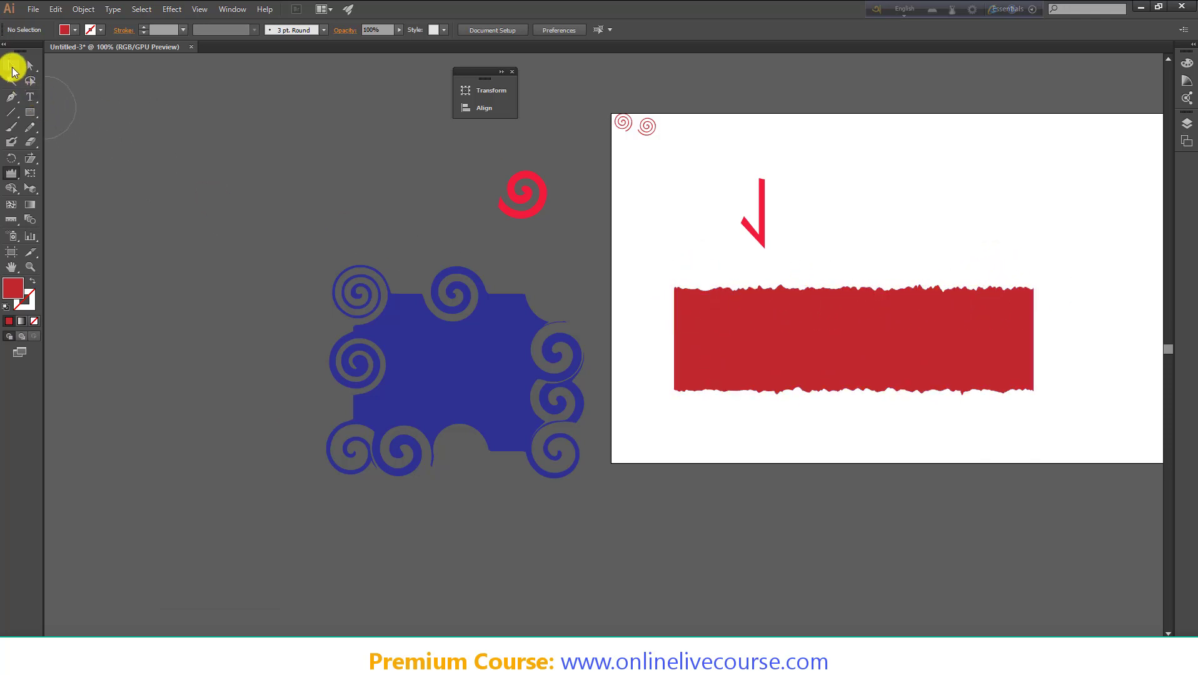
Move the wrinkled rectangle to the artboard's bottom edge and stretch it across the full artboard width.
scroll(691, 447, "down", 2)
left_click_drag(780, 393, 816, 418)
scroll(821, 420, "up", 2)
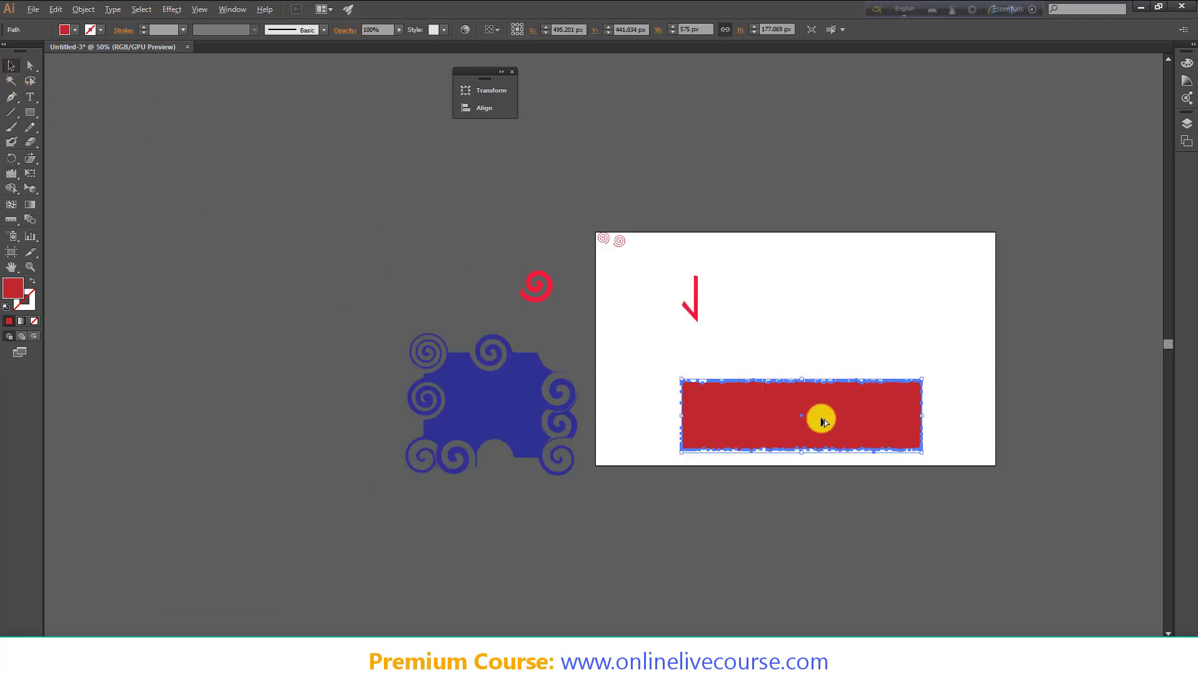
left_click_drag(972, 416, 1081, 412)
left_click_drag(933, 417, 933, 446)
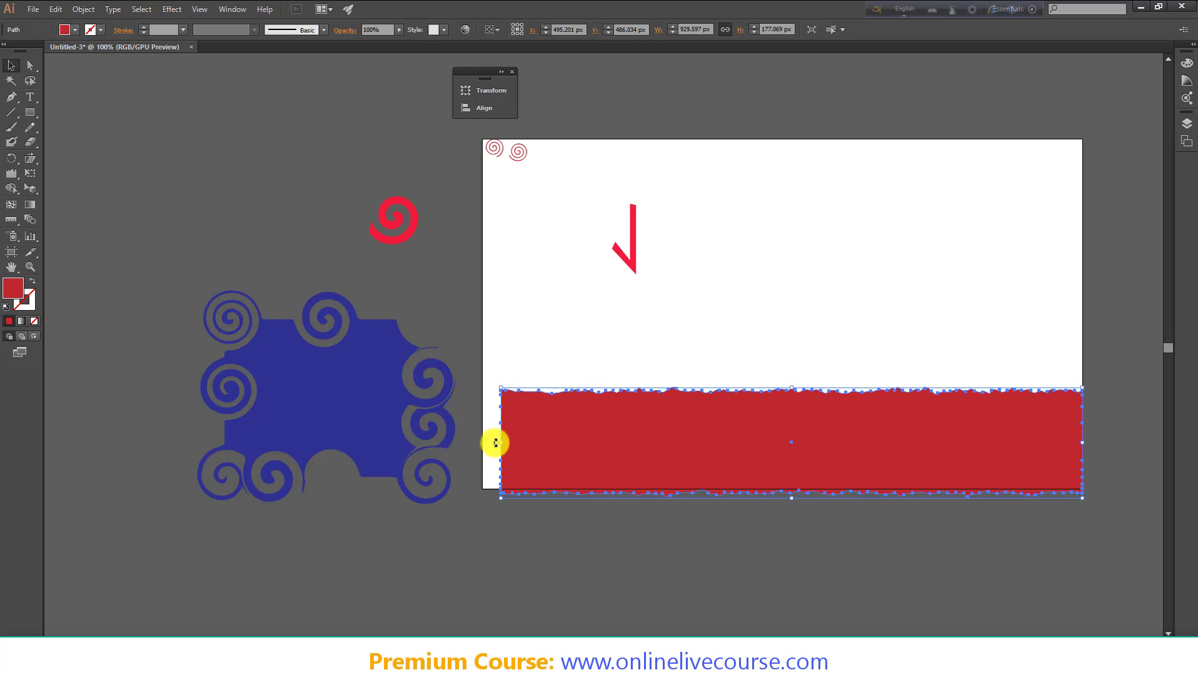
left_click_drag(501, 443, 482, 447)
left_click(555, 351)
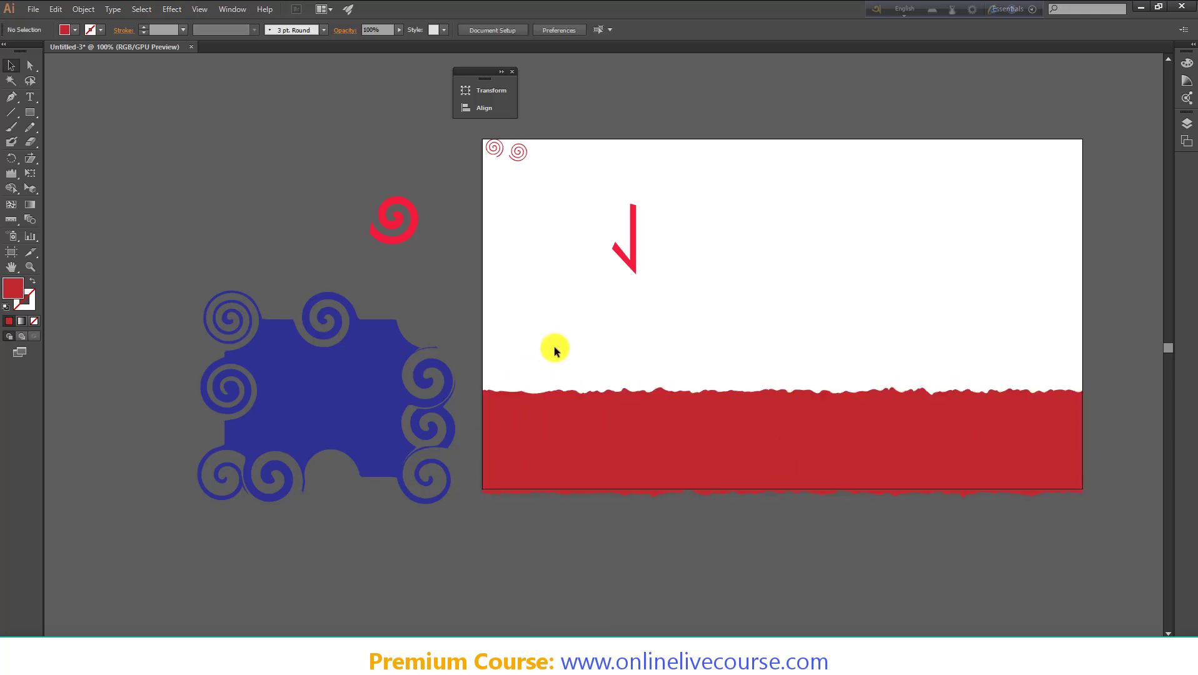
Move the wrinkled red band up and slightly right, clear of the artboard's bottom edge, and activate the Pucker tool.
left_click_drag(578, 446, 588, 405)
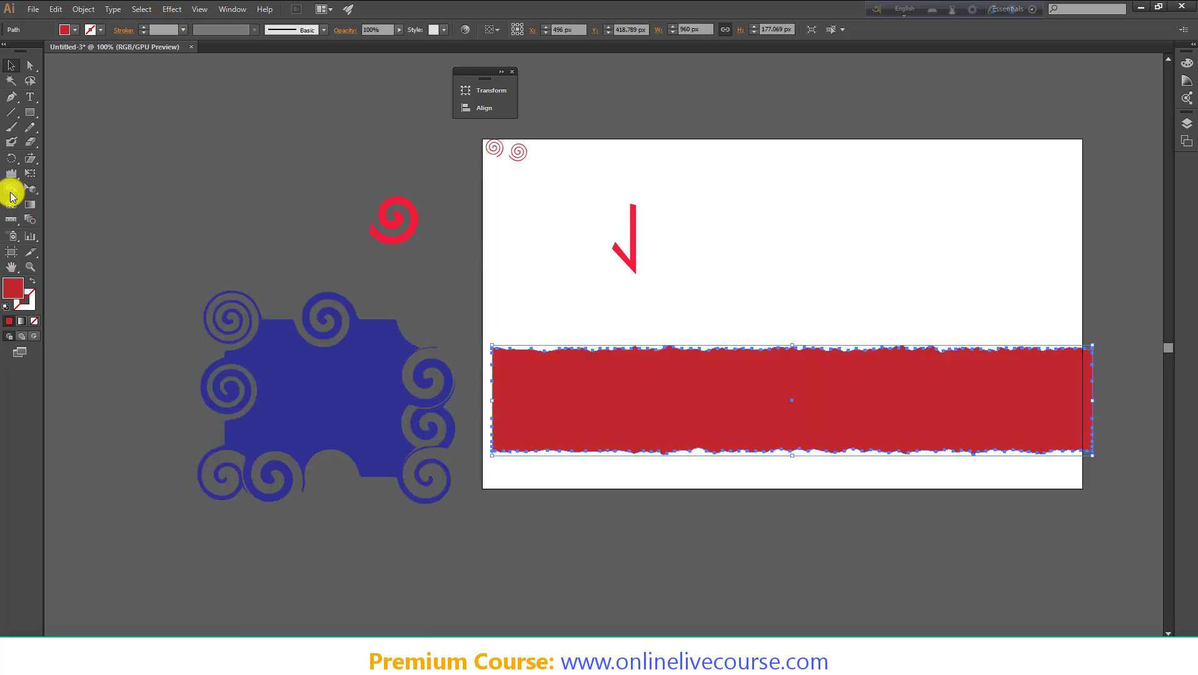
left_click_drag(12, 175, 73, 280)
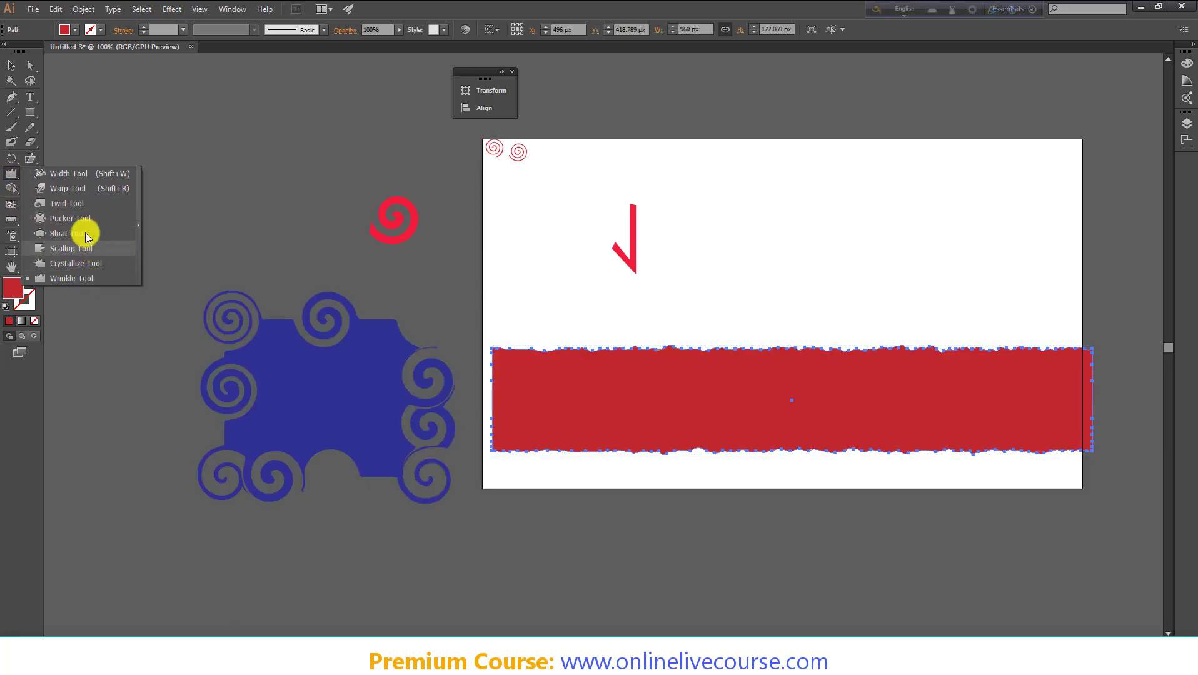
left_click_drag(86, 236, 71, 219)
key("ctrl+plus")
scroll(587, 418, "down", 2)
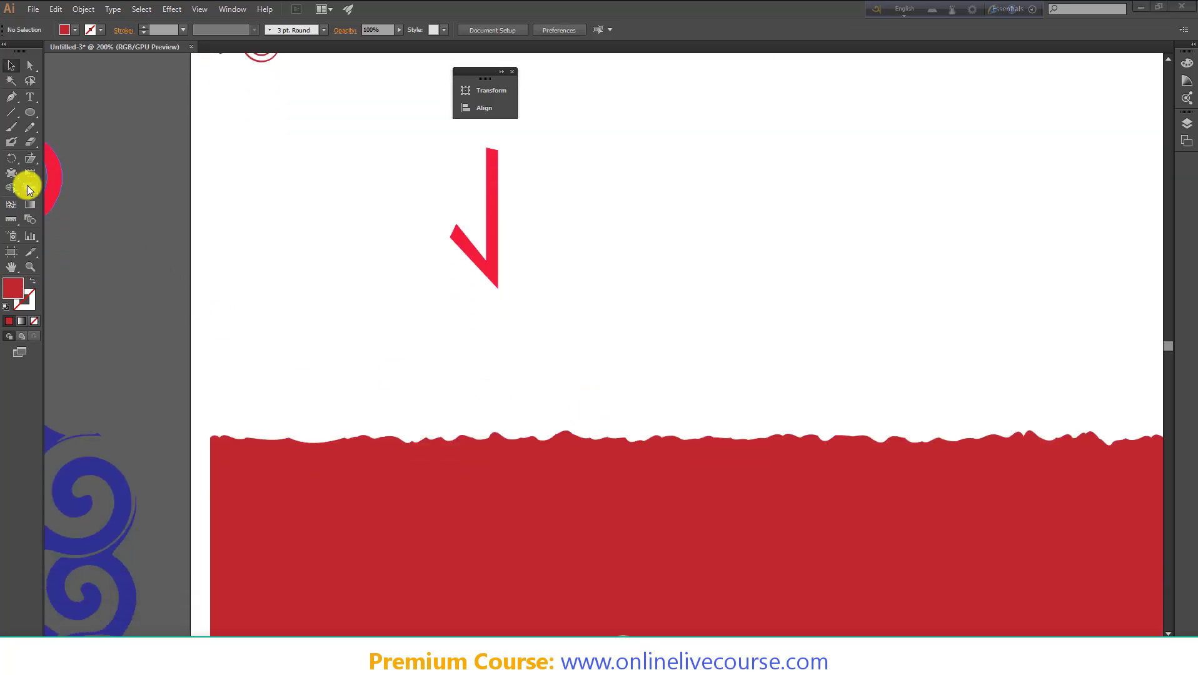
Switch to the Bloat tool for reshaping the red band.
left_click_drag(10, 174, 80, 272)
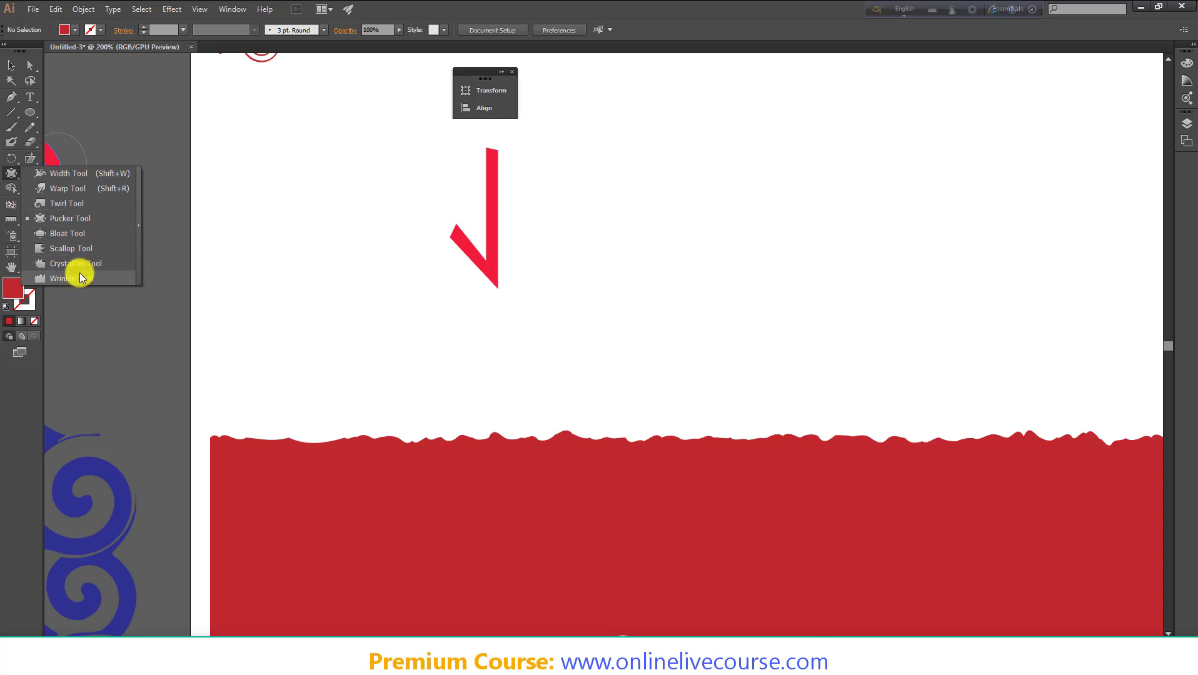
left_click_drag(80, 286, 113, 233)
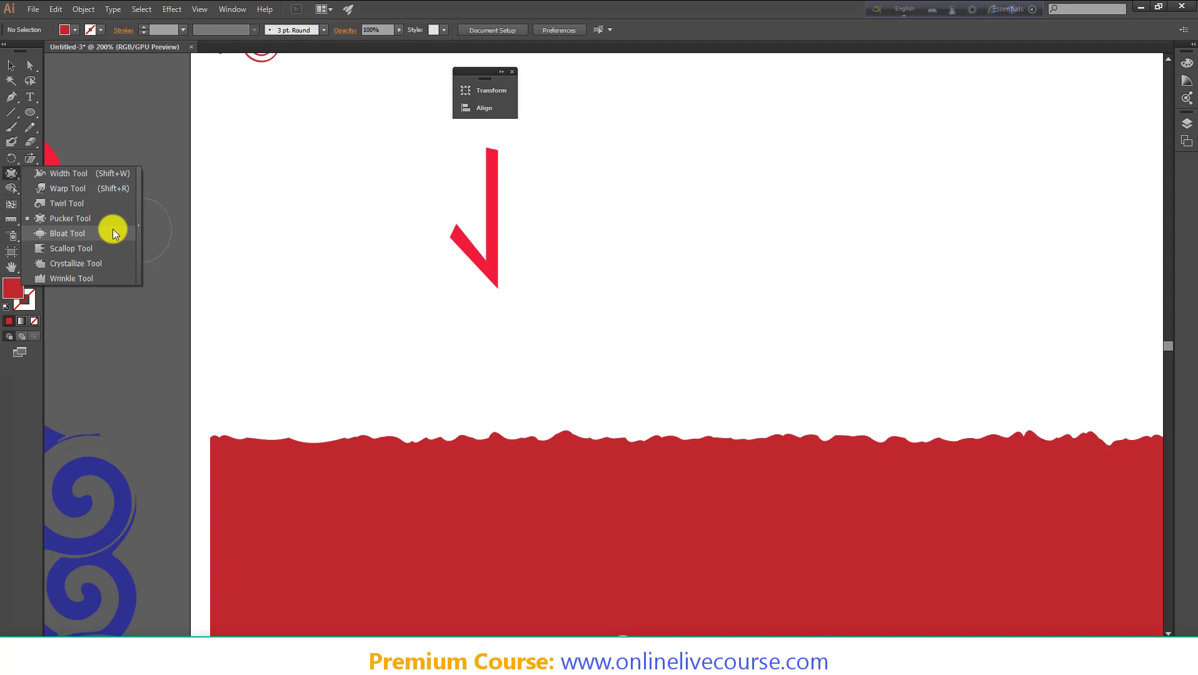
left_click(67, 234)
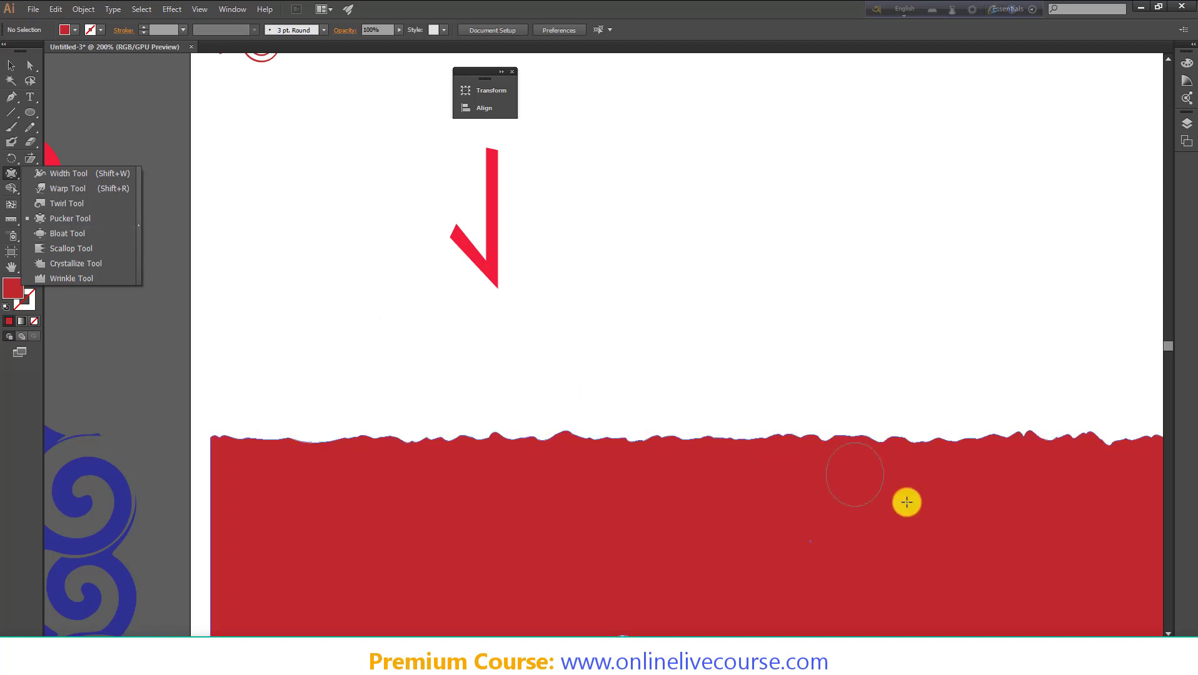